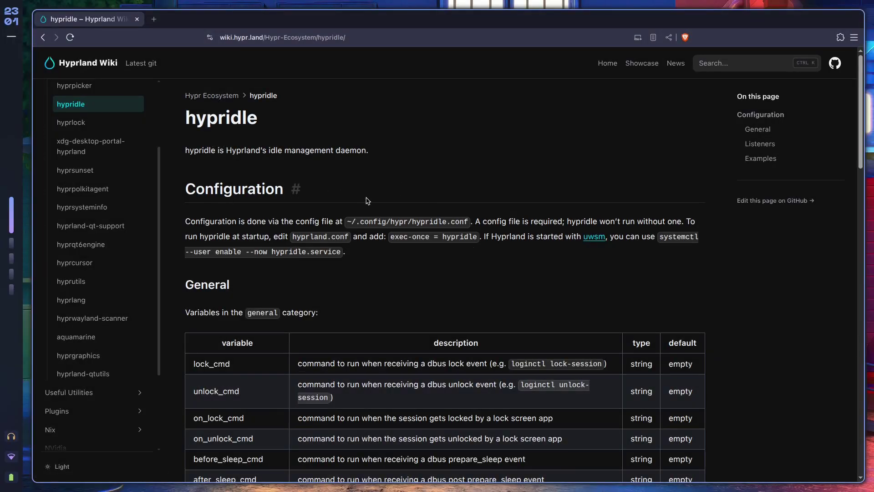
# Compare the open hypridle.conf with the full hypridle example in the Examples section of the wiki page.
pyautogui.press('super+2')
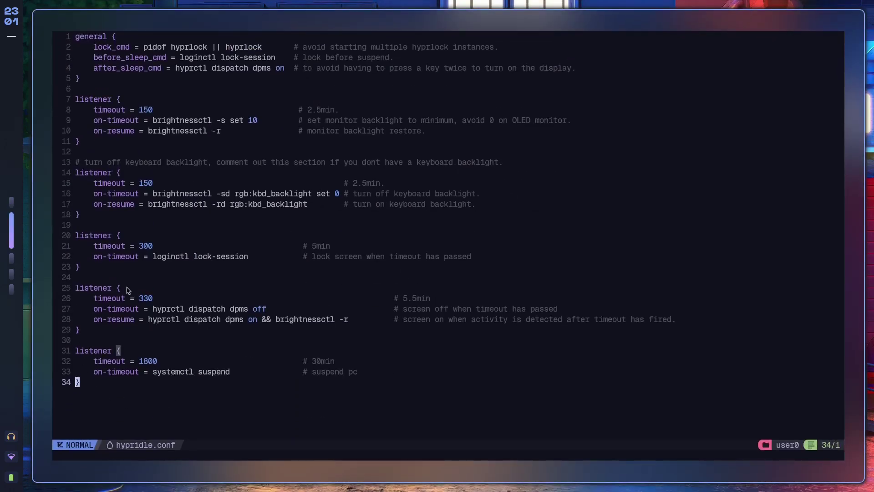
pyautogui.press('super+1')
pyautogui.scroll(-8, 481, 322)
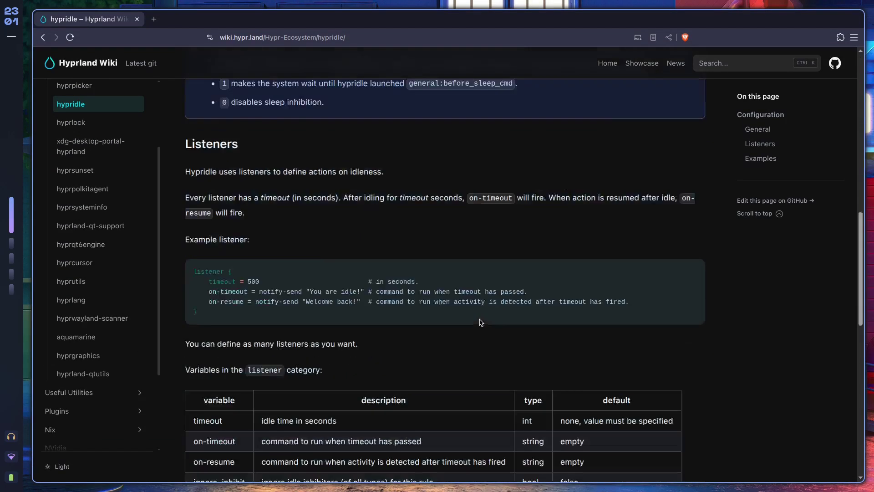
pyautogui.scroll(-10, 481, 323)
pyautogui.scroll(4, 301, 232)
pyautogui.scroll(4, 276, 226)
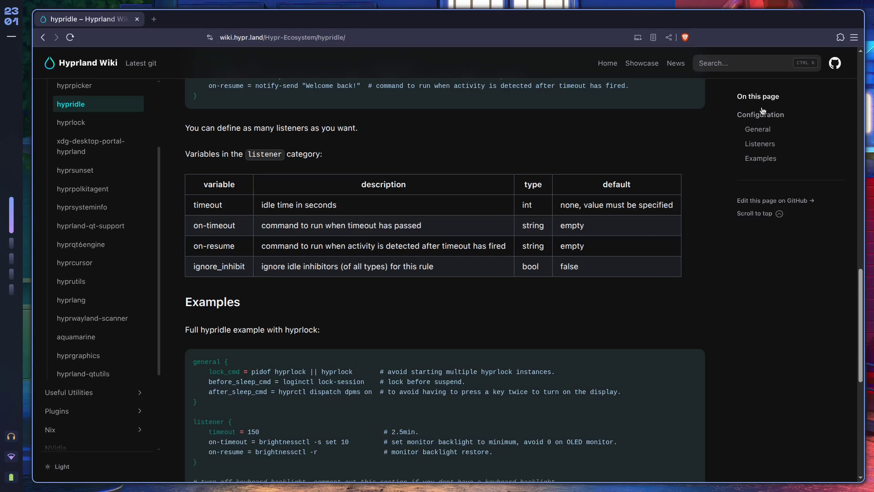
pyautogui.scroll(-5, 289, 291)
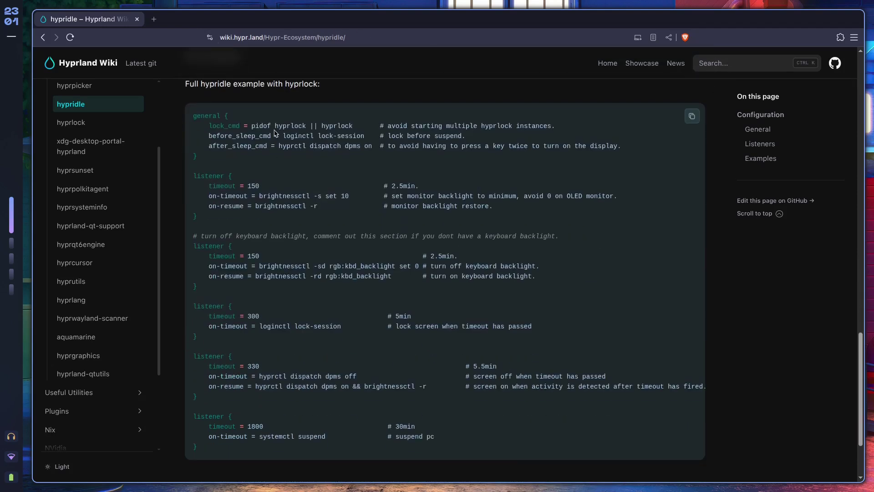
pyautogui.press('super+2')
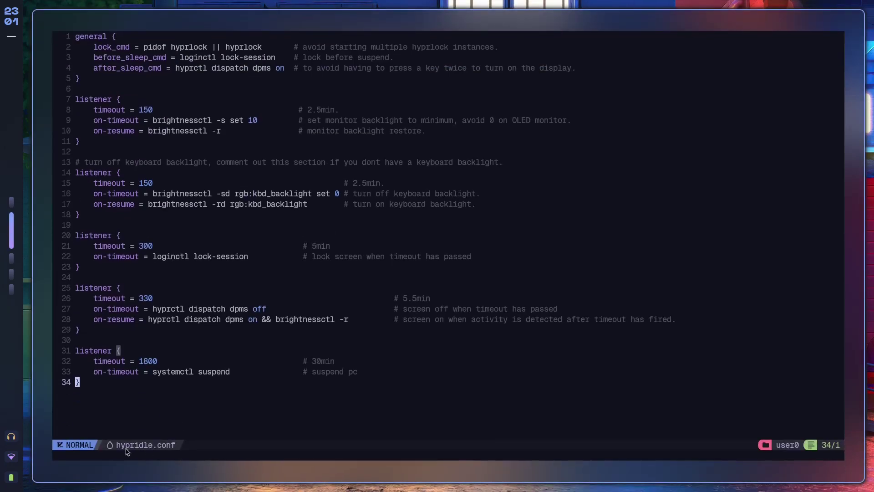
# Return to the wiki page's Configuration section and read the exec-once = hypridle startup line.
pyautogui.press('super+1')
pyautogui.scroll(15, 332, 318)
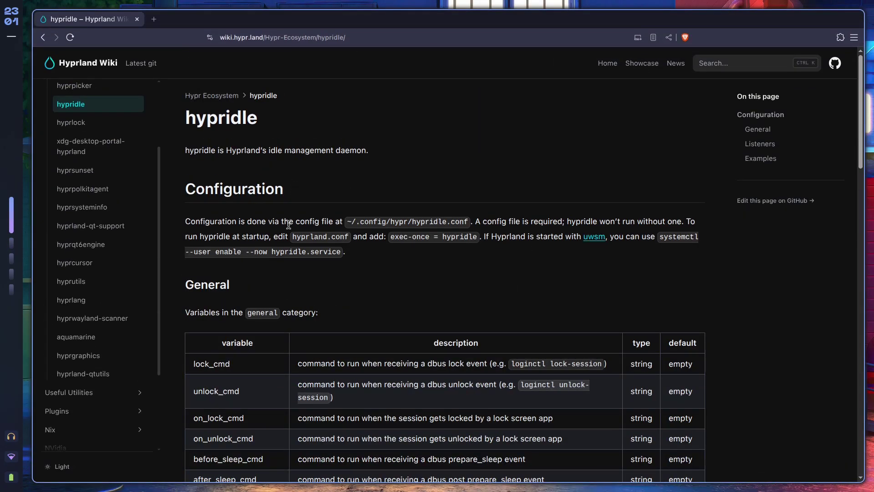
pyautogui.moveTo(390, 237); pyautogui.dragTo(471, 237)
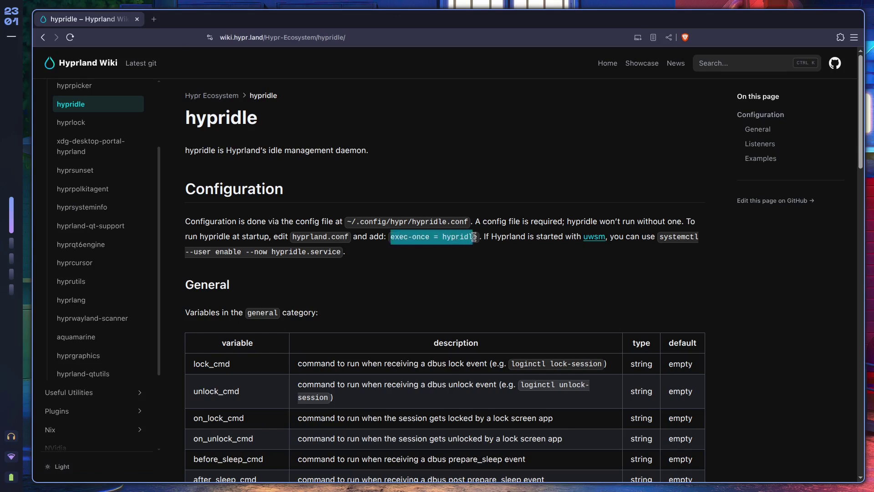
pyautogui.click(405, 239)
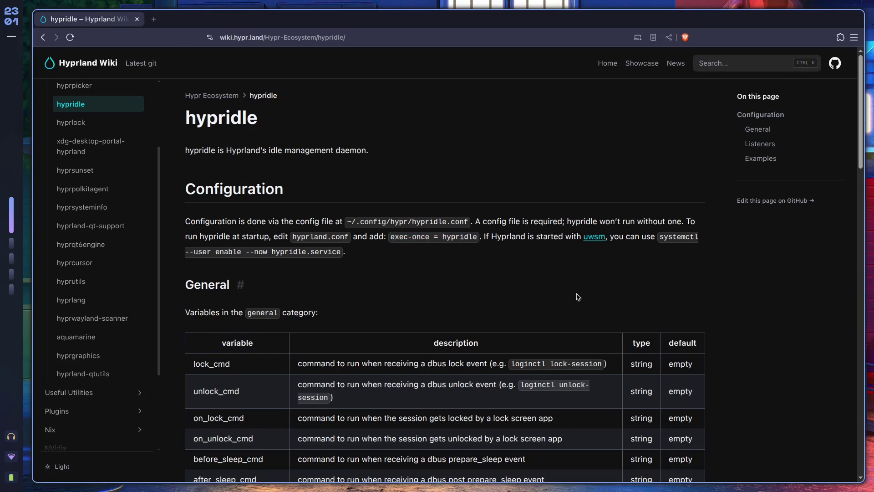
# Open .config/hypr/modules/autostart.conf in nvim in a new terminal, check its hypridle exec-once entries, and close the terminal.
pyautogui.press('super+Return')
pyautogui.press('Up')
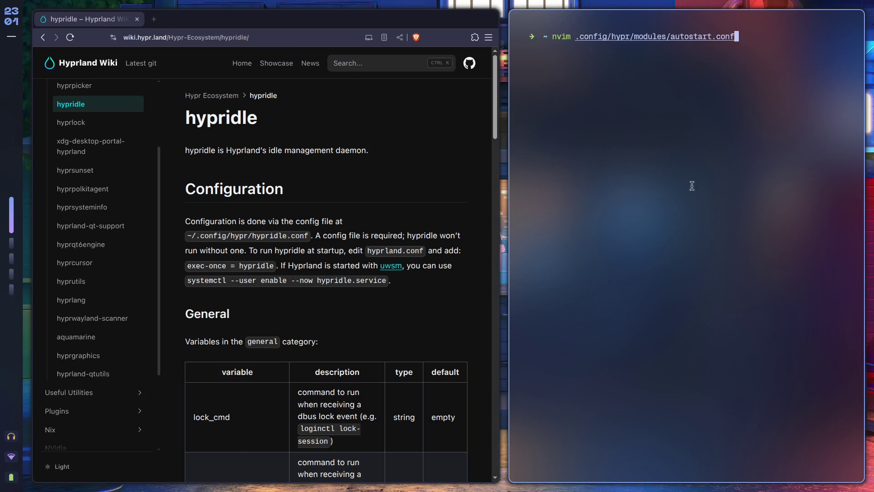
pyautogui.press('Return')
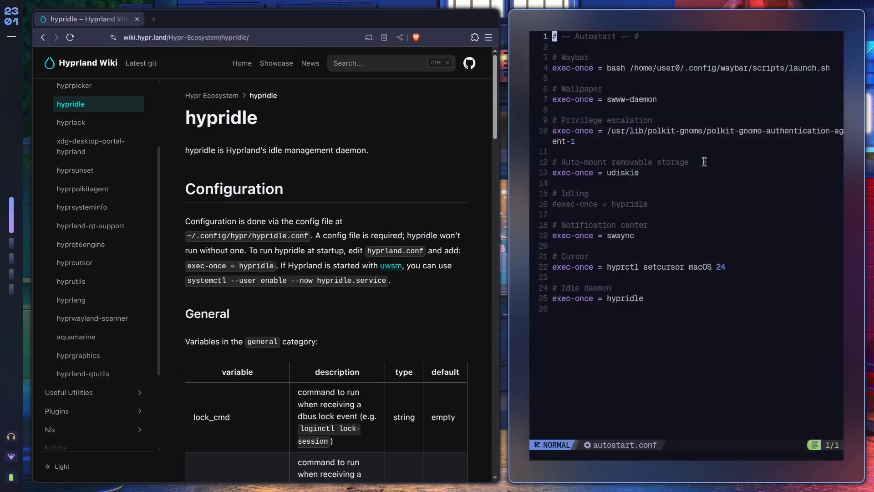
pyautogui.hotkey('shift', 'g')
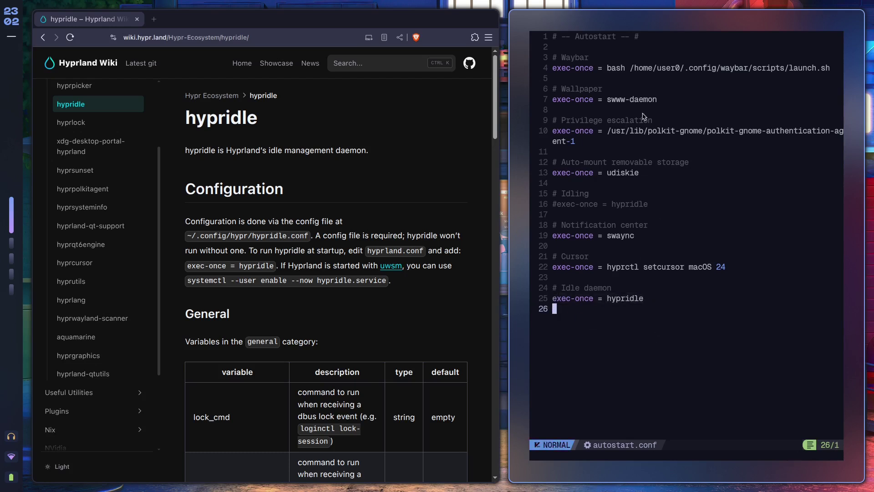
pyautogui.click(581, 204)
pyautogui.press('super+q')
# Read the wiki's instruction for enabling hypridle.service through systemctl when Hyprland is started with uwsm.
pyautogui.moveTo(501, 237); pyautogui.dragTo(565, 237)
pyautogui.click(574, 238)
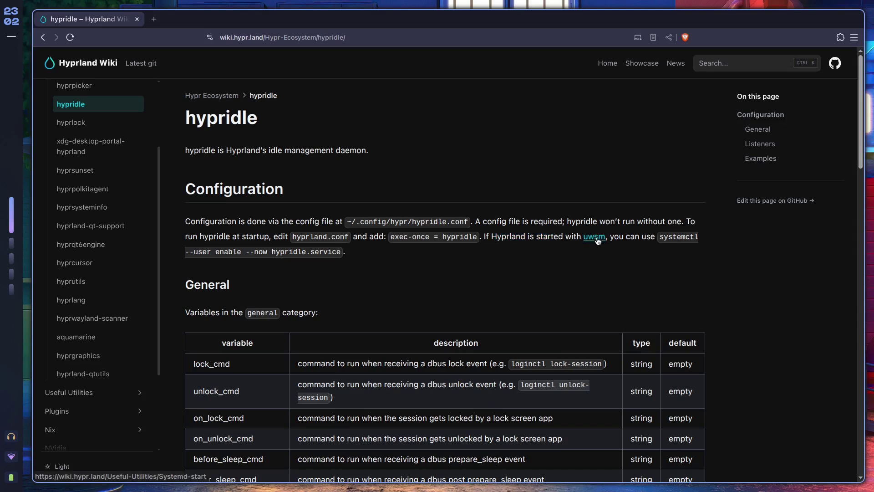
pyautogui.doubleClick(671, 238)
pyautogui.click(259, 267)
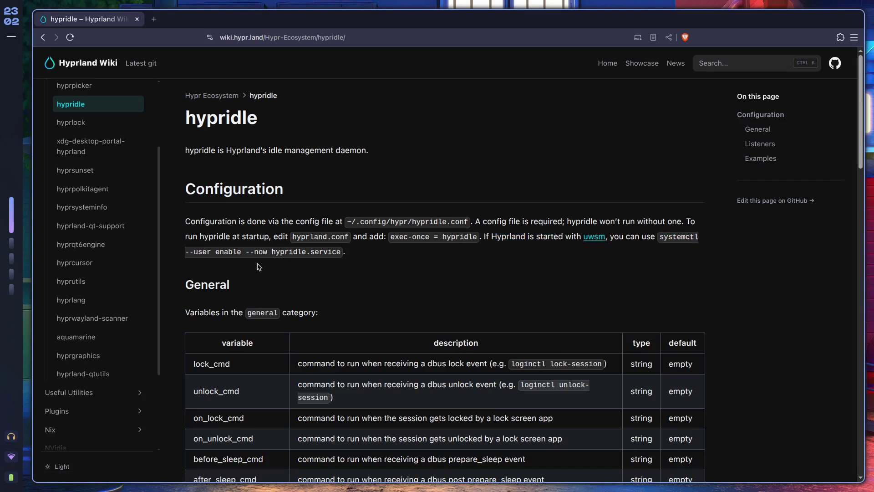
pyautogui.moveTo(270, 253); pyautogui.dragTo(337, 253)
pyautogui.click(321, 253)
pyautogui.moveTo(339, 254); pyautogui.dragTo(267, 254)
pyautogui.click(356, 257)
# Look through the wiki page down to the full example and compare its general block with the local hypridle.conf.
pyautogui.scroll(-4, 411, 247)
pyautogui.scroll(2, 433, 247)
pyautogui.scroll(-1, 448, 246)
pyautogui.scroll(1, 447, 246)
pyautogui.moveTo(481, 406); pyautogui.dragTo(253, 341)
pyautogui.click(253, 342)
pyautogui.scroll(-4, 411, 266)
pyautogui.scroll(3, 401, 255)
pyautogui.scroll(-12, 408, 274)
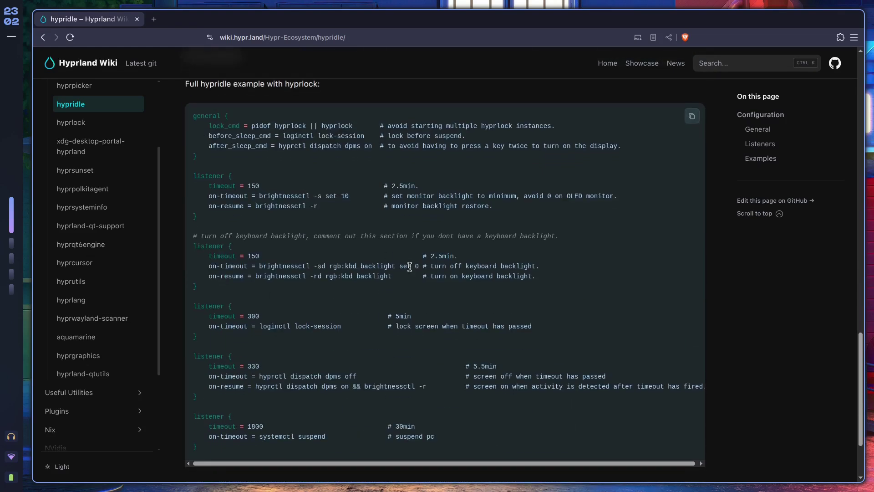
pyautogui.scroll(4, 409, 266)
pyautogui.scroll(-7, 318, 296)
pyautogui.scroll(5, 299, 308)
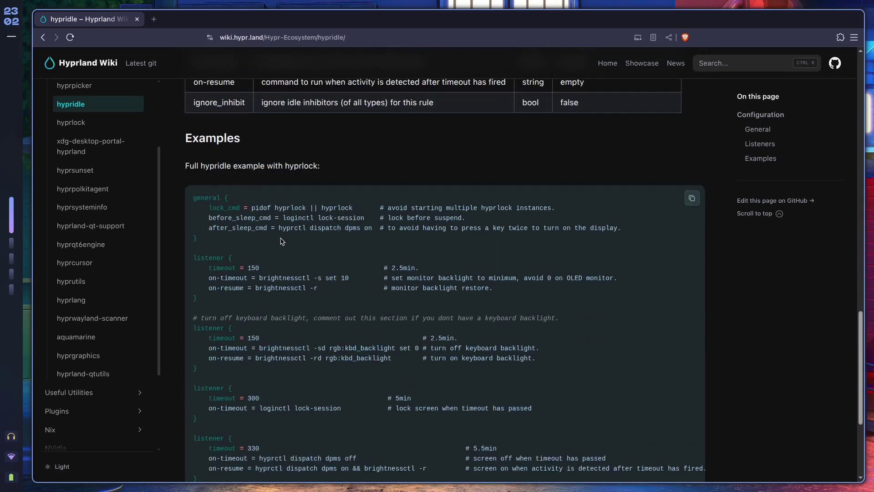
pyautogui.moveTo(229, 209); pyautogui.dragTo(381, 203)
pyautogui.click(283, 211)
pyautogui.press('super+2')
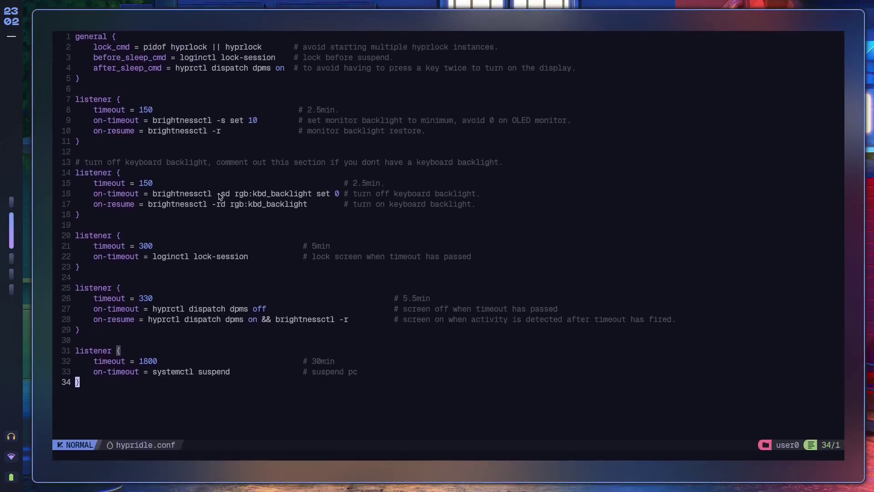
# Go back to the wiki's General variables table and locate the lock_cmd entry.
pyautogui.press('super+1')
pyautogui.scroll(10, 280, 266)
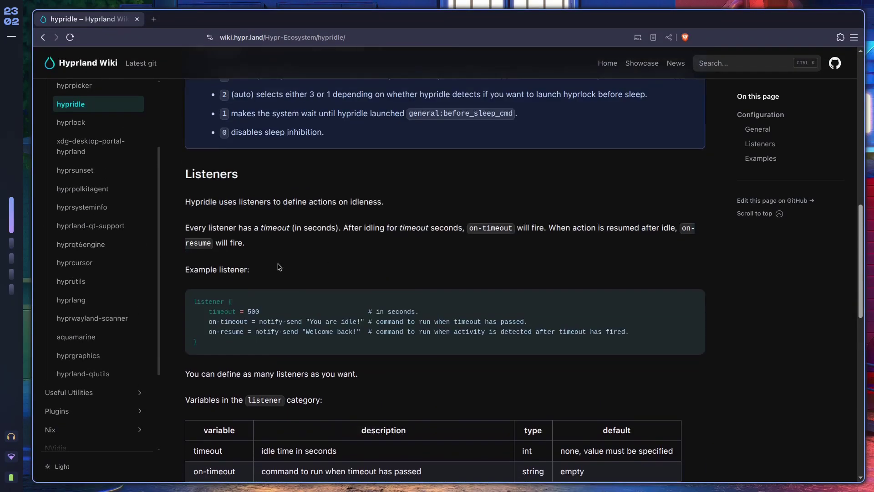
pyautogui.scroll(6, 280, 267)
pyautogui.scroll(-7, 279, 224)
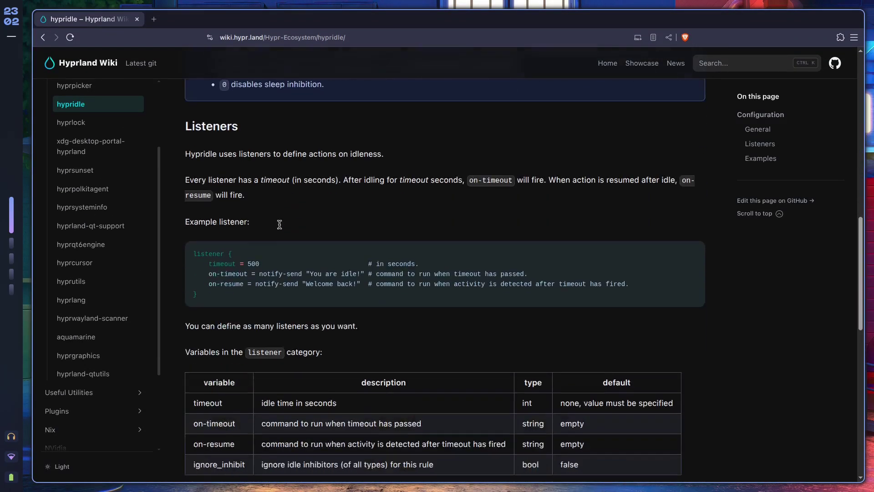
pyautogui.scroll(10, 279, 225)
pyautogui.scroll(-2, 246, 185)
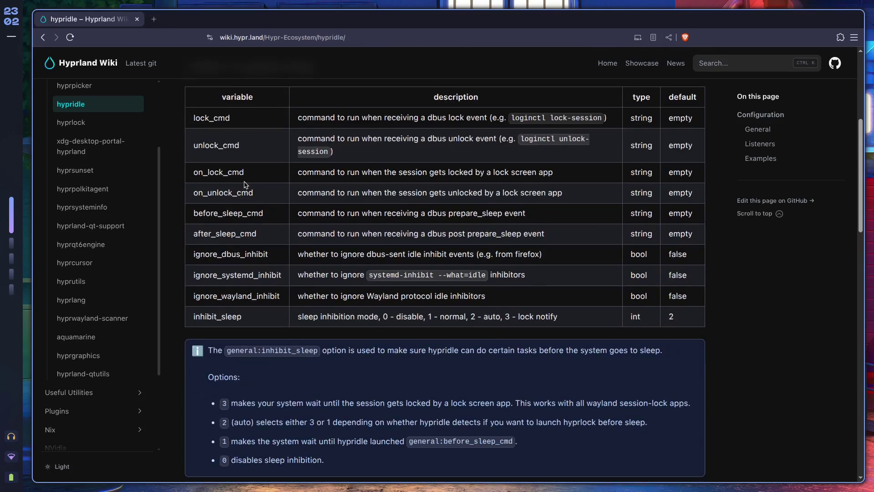
pyautogui.moveTo(194, 119); pyautogui.dragTo(225, 119)
pyautogui.click(299, 123)
pyautogui.scroll(2, 476, 173)
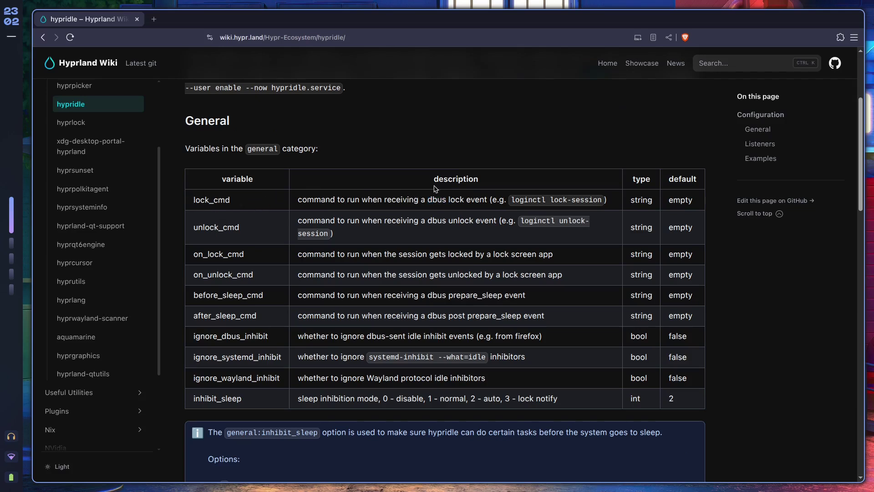
# Read the descriptions of lock_cmd and unlock_cmd, including when their dbus events run a command.
pyautogui.moveTo(448, 200); pyautogui.dragTo(426, 200)
pyautogui.click(470, 204)
pyautogui.moveTo(427, 200); pyautogui.dragTo(445, 200)
pyautogui.click(439, 210)
pyautogui.moveTo(499, 200); pyautogui.dragTo(368, 201)
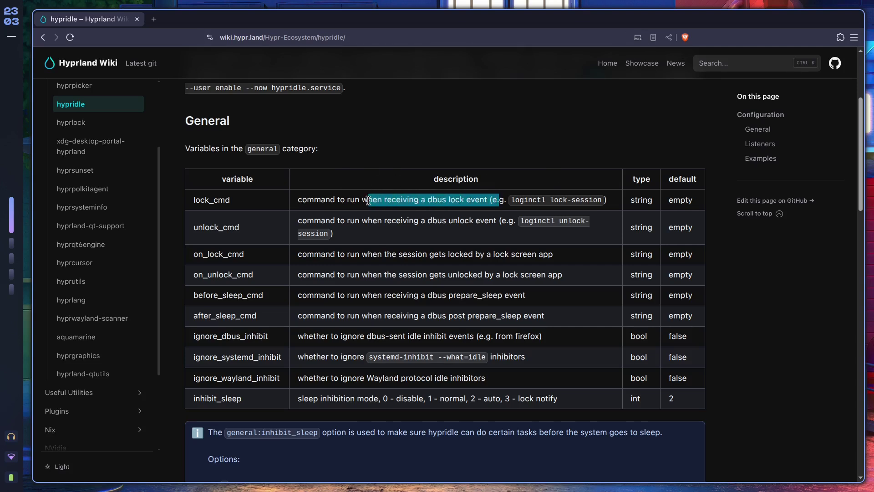
pyautogui.click(446, 206)
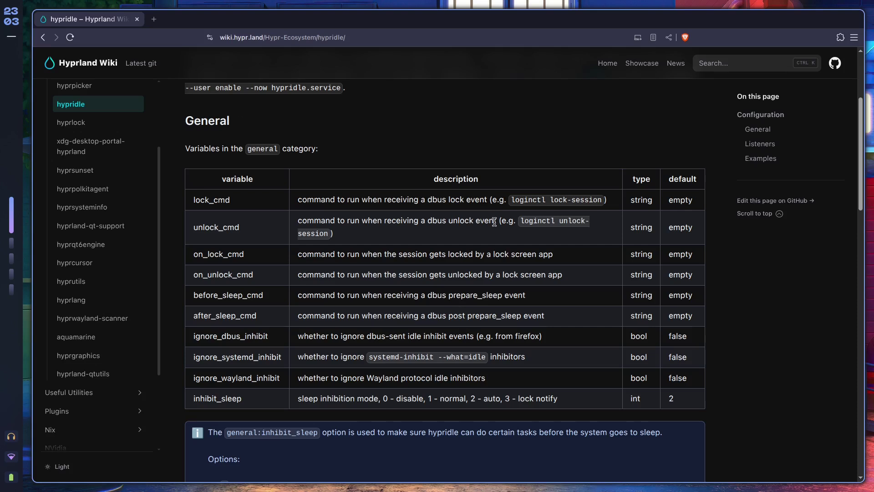
pyautogui.moveTo(296, 200); pyautogui.dragTo(530, 201)
pyautogui.click(315, 220)
pyautogui.moveTo(194, 202); pyautogui.dragTo(227, 201)
pyautogui.click(223, 200)
pyautogui.moveTo(193, 227); pyautogui.dragTo(237, 230)
pyautogui.click(222, 231)
# Examine the on_lock_cmd, on_unlock_cmd, before_sleep_cmd and after_sleep_cmd entries in the General variables table.
pyautogui.scroll(-2, 327, 207)
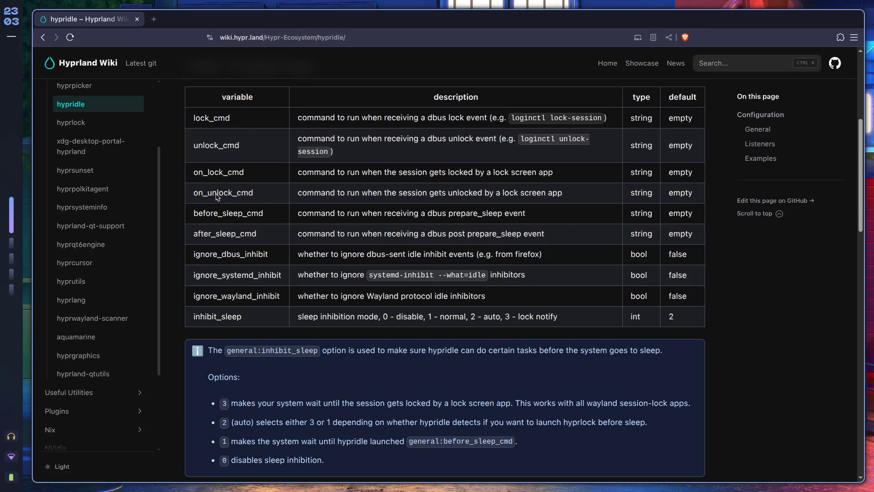
pyautogui.moveTo(249, 196); pyautogui.dragTo(202, 193)
pyautogui.click(280, 201)
pyautogui.moveTo(195, 214); pyautogui.dragTo(259, 217)
pyautogui.click(258, 218)
pyautogui.doubleClick(260, 219)
pyautogui.click(246, 213)
pyautogui.doubleClick(248, 236)
pyautogui.click(241, 233)
# Examine the ignore_dbus_inhibit, ignore_systemd_inhibit and ignore_wayland_inhibit entries and the systemd-inhibit --what=idle description.
pyautogui.moveTo(491, 290); pyautogui.dragTo(406, 264)
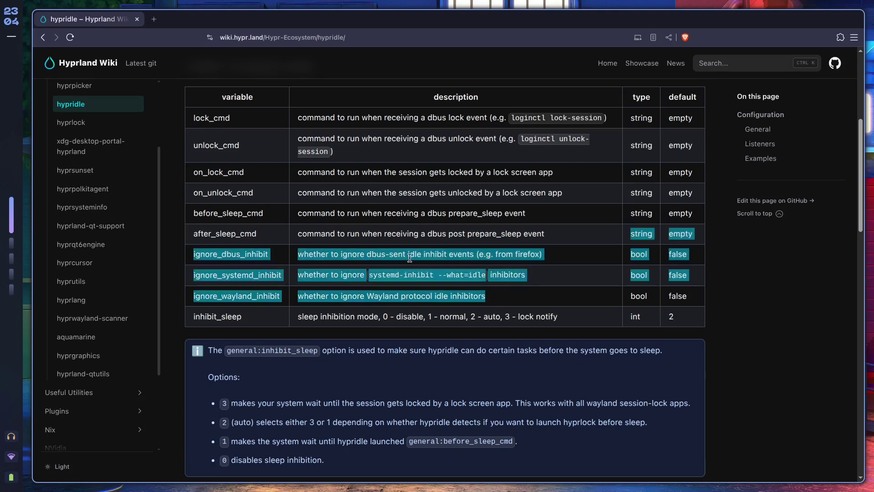
pyautogui.click(440, 287)
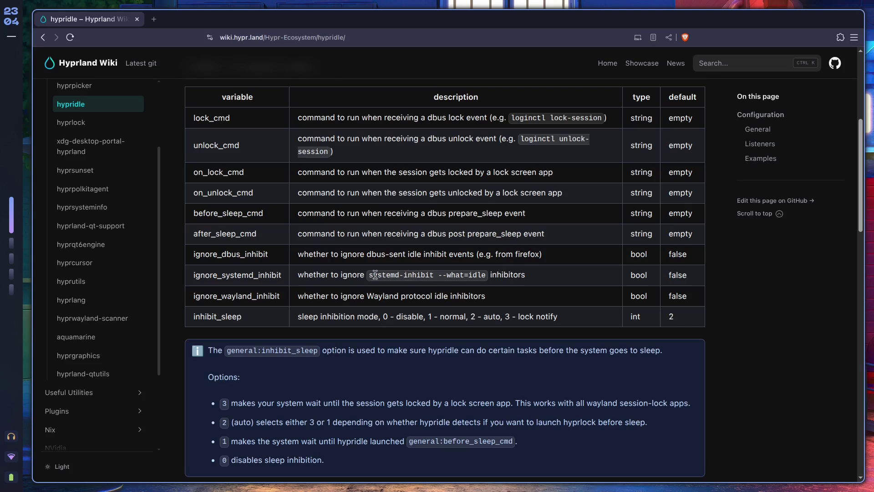
pyautogui.moveTo(369, 275); pyautogui.dragTo(477, 275)
pyautogui.click(473, 273)
pyautogui.moveTo(279, 299); pyautogui.dragTo(217, 254)
pyautogui.click(250, 256)
pyautogui.moveTo(566, 298); pyautogui.dragTo(428, 248)
pyautogui.click(428, 249)
pyautogui.moveTo(486, 296); pyautogui.dragTo(195, 256)
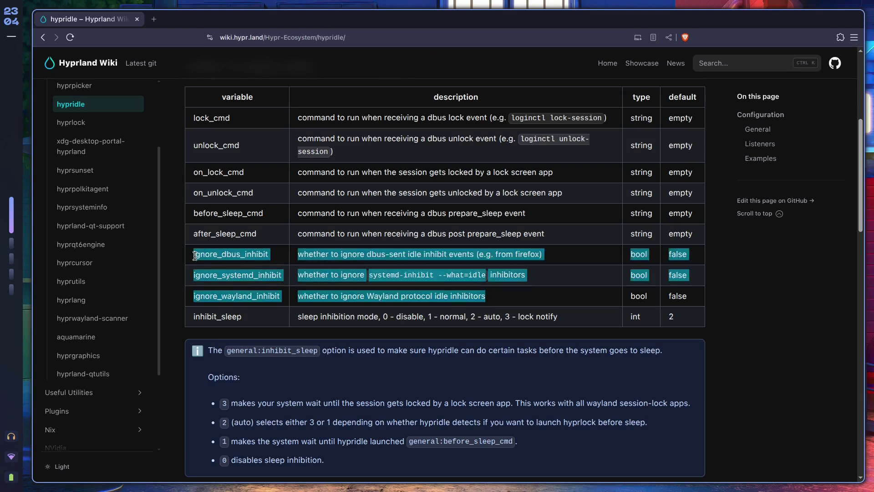
pyautogui.click(322, 271)
pyautogui.moveTo(487, 275); pyautogui.dragTo(280, 257)
pyautogui.click(383, 272)
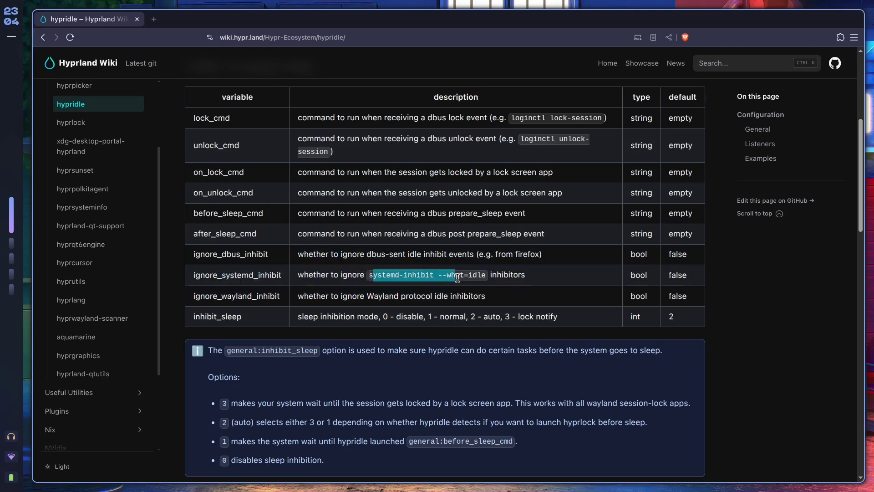
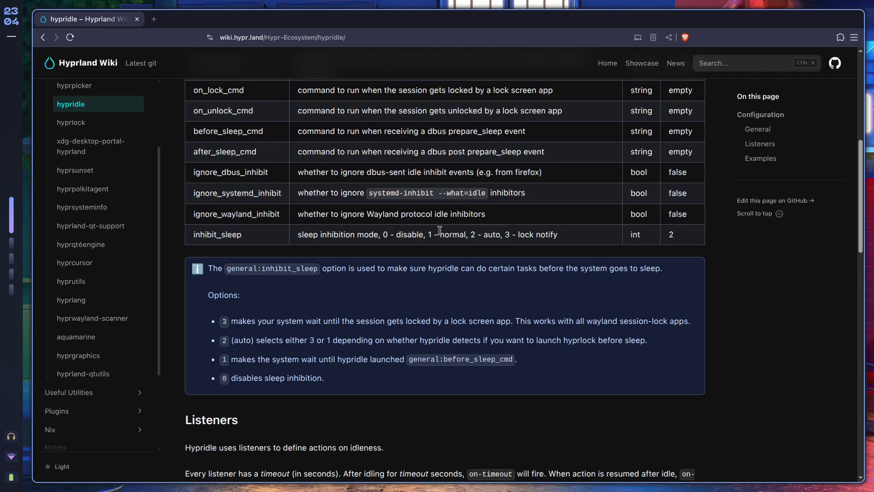
# Read the general:inhibit_sleep note and its options 0 to 3 below the General variables table.
pyautogui.moveTo(290, 376); pyautogui.dragTo(278, 321)
pyautogui.click(326, 342)
pyautogui.scroll(-2, 353, 302)
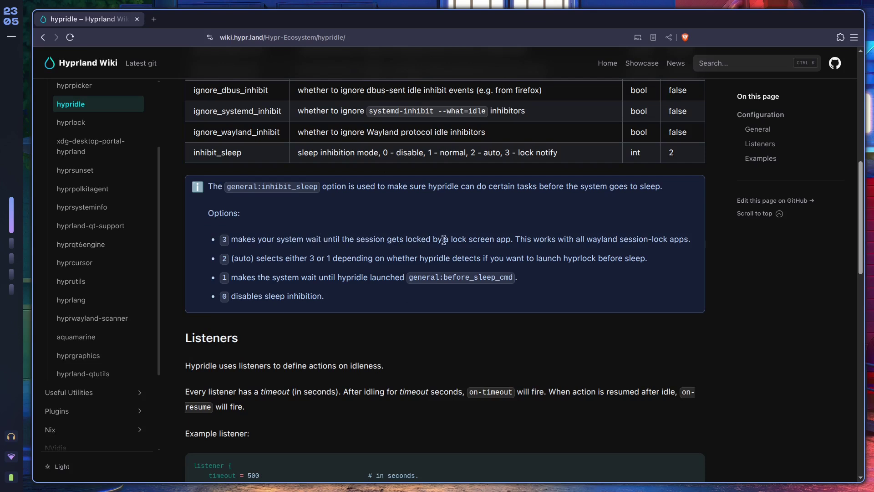
pyautogui.moveTo(510, 241); pyautogui.dragTo(274, 240)
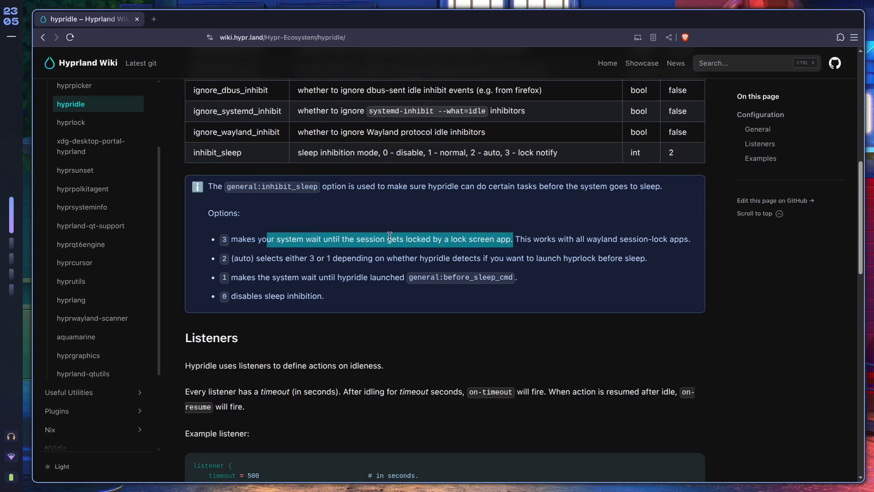
pyautogui.click(335, 201)
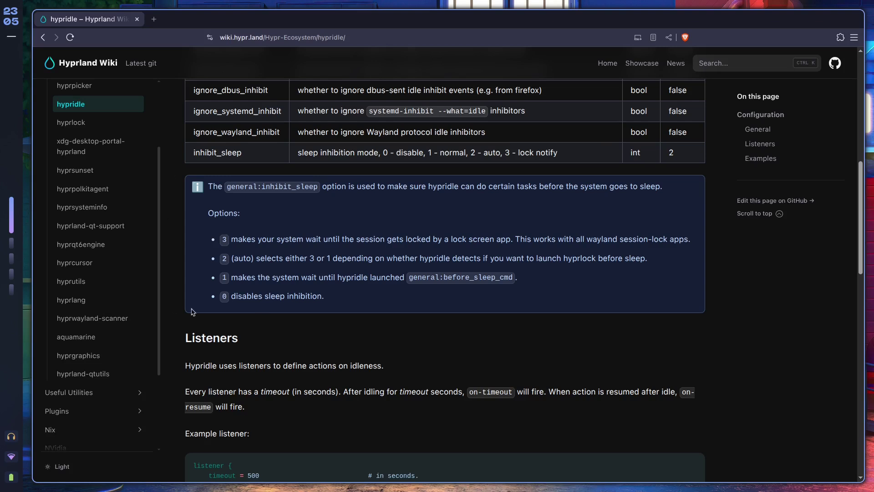
pyautogui.moveTo(211, 186); pyautogui.dragTo(658, 187)
pyautogui.click(372, 207)
pyautogui.moveTo(364, 305); pyautogui.dragTo(292, 235)
pyautogui.click(363, 260)
pyautogui.moveTo(412, 277); pyautogui.dragTo(514, 276)
pyautogui.click(470, 276)
pyautogui.moveTo(230, 240); pyautogui.dragTo(446, 240)
pyautogui.click(446, 240)
# Review the General variables once more and move on to the Listeners section with its example and variables table.
pyautogui.scroll(5, 439, 246)
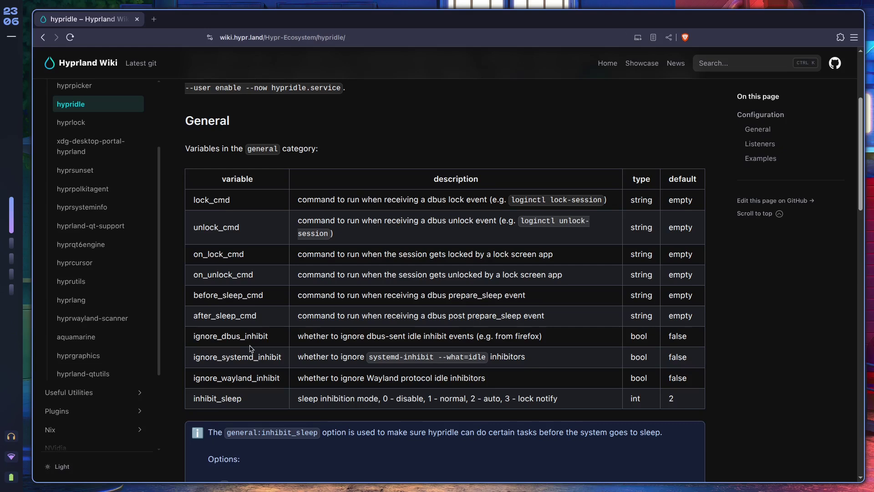
pyautogui.scroll(-2, 238, 329)
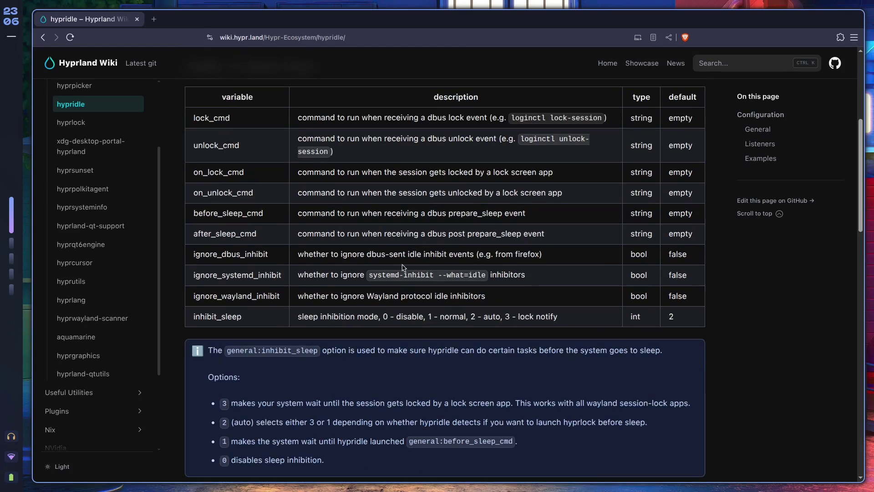
pyautogui.scroll(-4, 411, 273)
pyautogui.moveTo(223, 298); pyautogui.dragTo(314, 301)
pyautogui.click(251, 304)
pyautogui.scroll(-13, 326, 278)
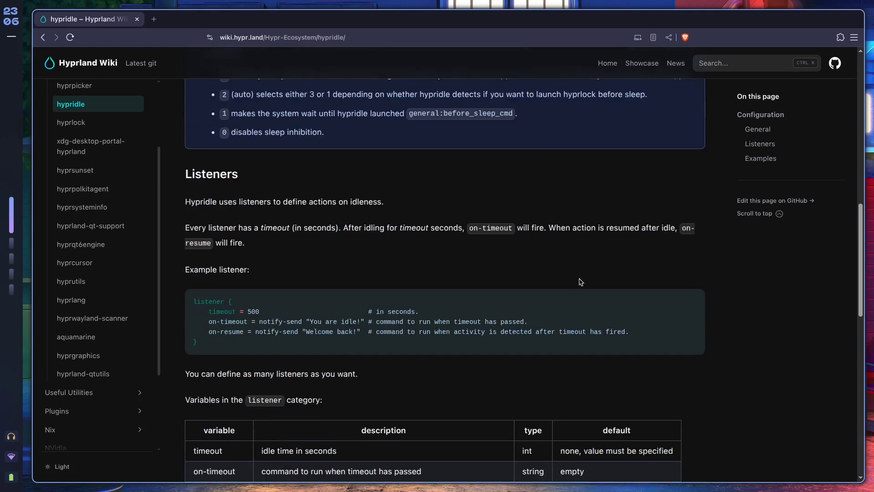
pyautogui.scroll(11, 380, 273)
pyautogui.scroll(-4, 380, 273)
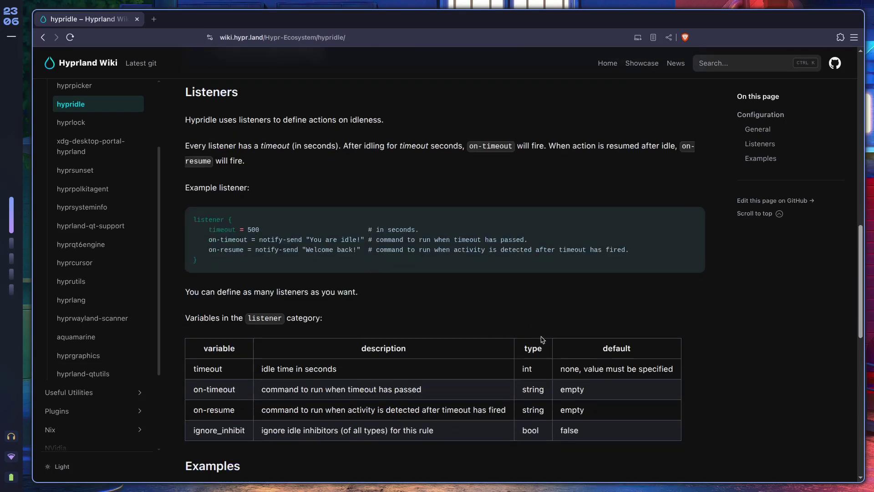
# Read the Listeners introduction and the example listener's timeout, on-timeout and on-resume lines.
pyautogui.scroll(2, 471, 191)
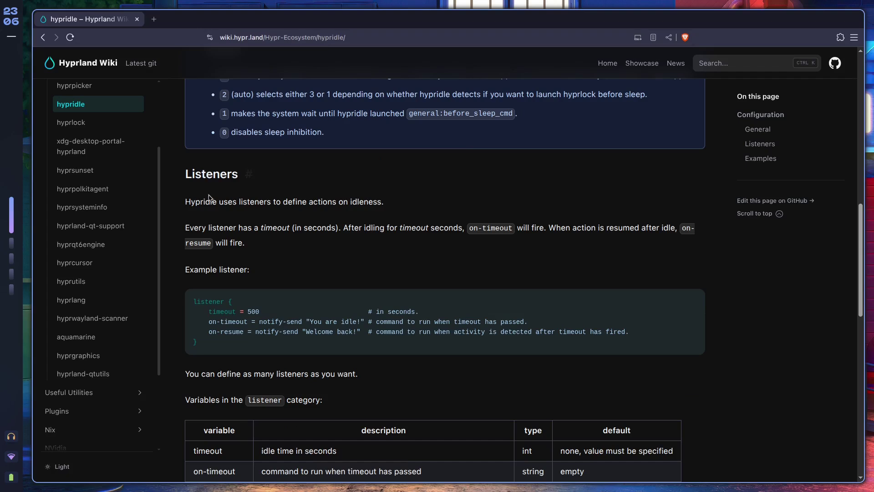
pyautogui.moveTo(203, 200); pyautogui.dragTo(368, 205)
pyautogui.click(377, 205)
pyautogui.scroll(-2, 506, 195)
pyautogui.scroll(2, 494, 182)
pyautogui.scroll(-2, 345, 205)
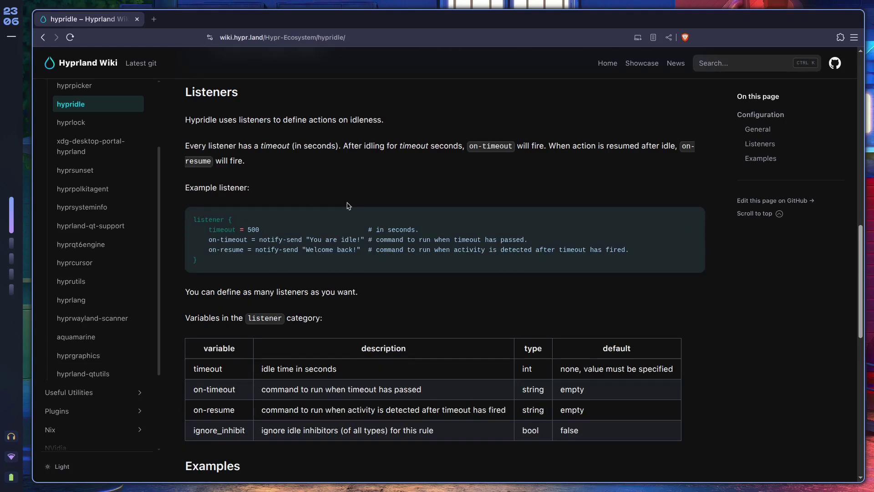
pyautogui.scroll(2, 325, 244)
pyautogui.moveTo(259, 311); pyautogui.dragTo(210, 312)
pyautogui.click(259, 313)
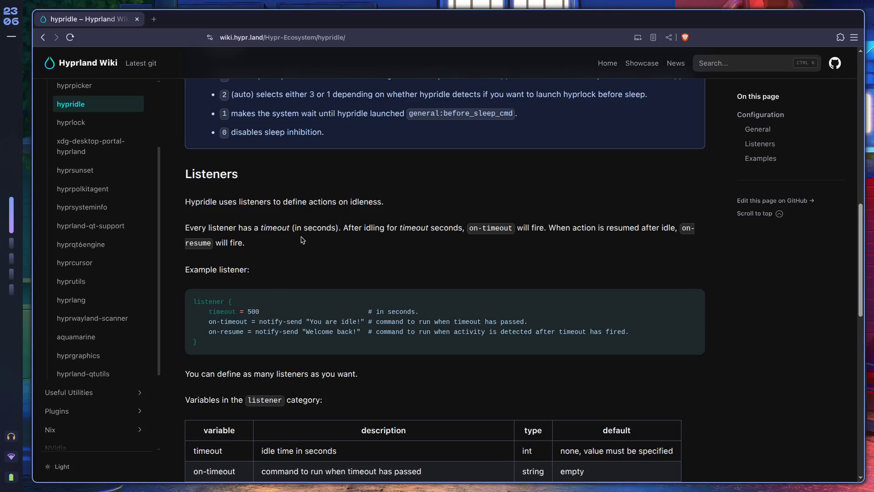
pyautogui.scroll(-2, 300, 240)
pyautogui.moveTo(261, 250)
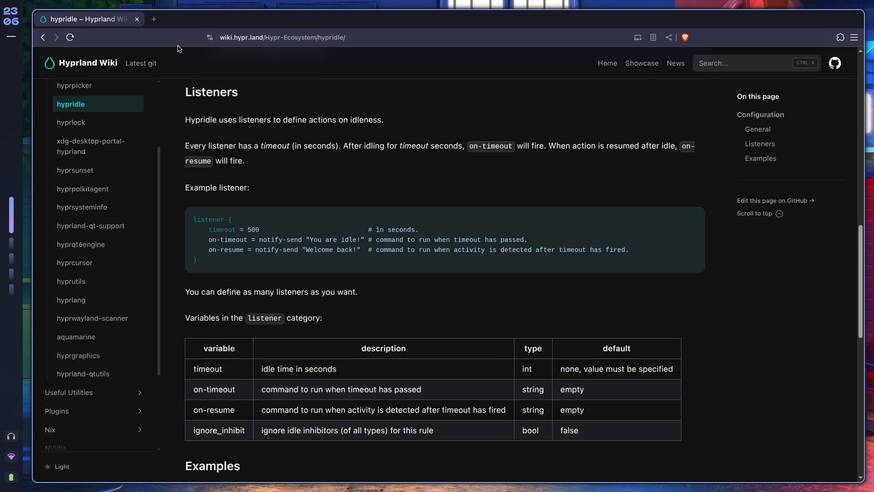
# Raise the screen brightness to 100% and close the stray Brave support page.
pyautogui.press('XF86MonBrightnessUp')
pyautogui.press('XF86MonBrightnessUp')
pyautogui.moveTo(243, 250); pyautogui.dragTo(204, 250)
pyautogui.click(336, 259)
pyautogui.press('F1')
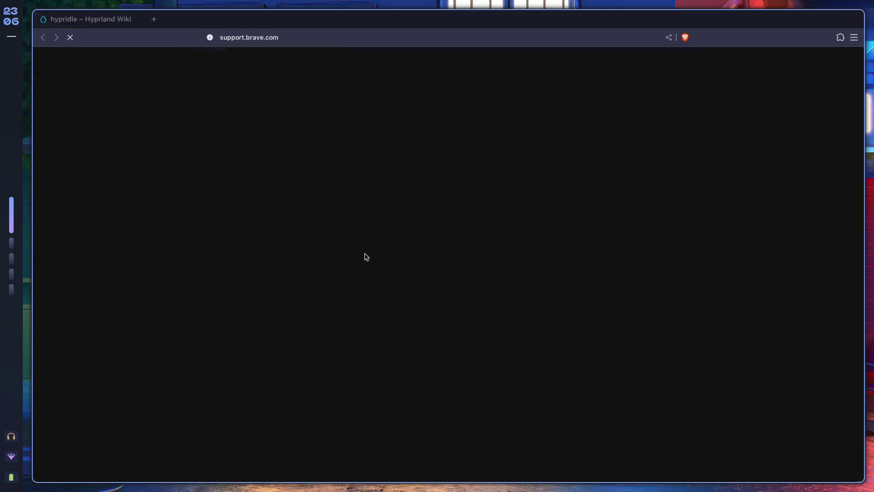
pyautogui.hotkey('ctrl', 'w')
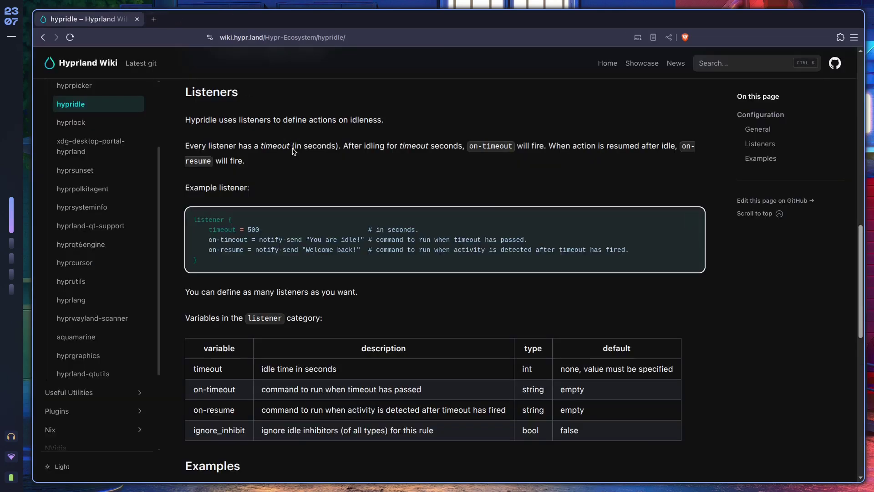
pyautogui.press('XF86MonBrightnessUp')
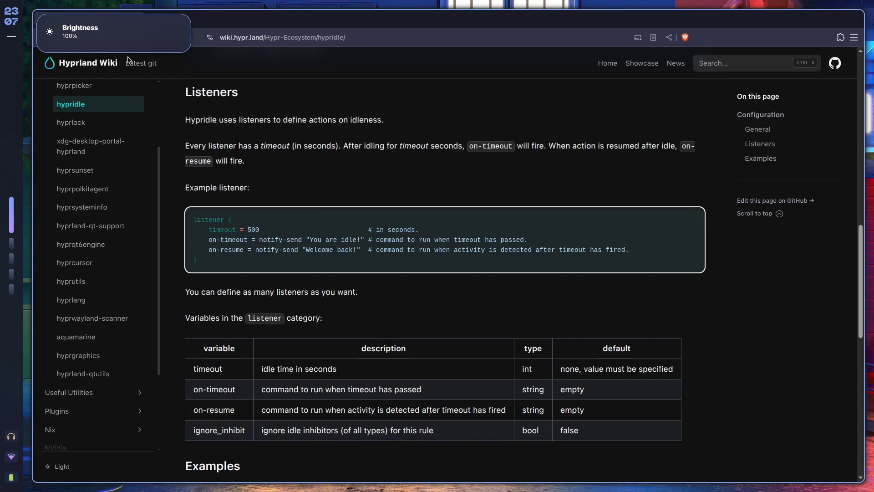
# Go over the whole example listener block again together with the Listeners heading and its opening sentence.
pyautogui.moveTo(312, 267); pyautogui.dragTo(201, 220)
pyautogui.click(200, 220)
pyautogui.moveTo(218, 258); pyautogui.dragTo(193, 220)
pyautogui.click(500, 225)
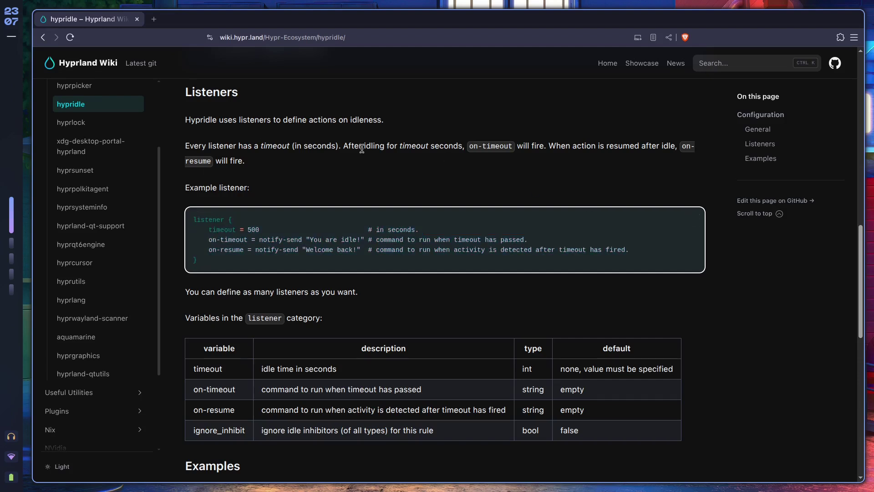
pyautogui.click(236, 119)
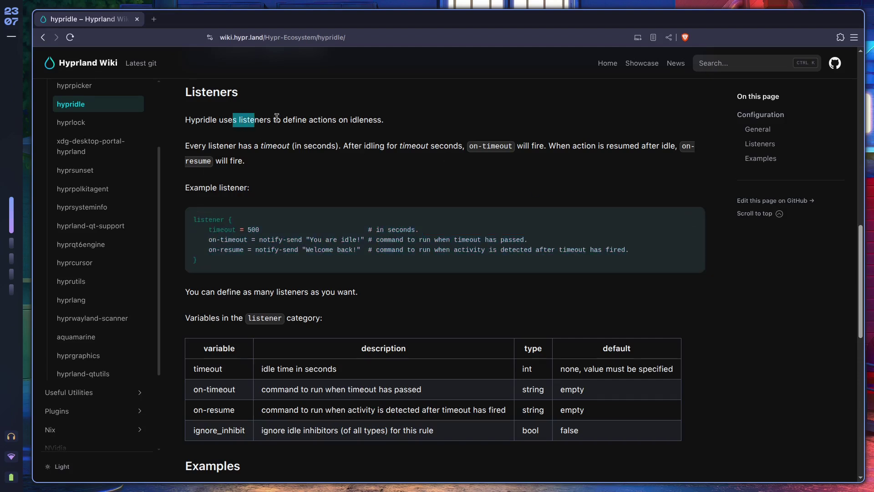
pyautogui.scroll(1, 472, 194)
pyautogui.scroll(-1, 471, 194)
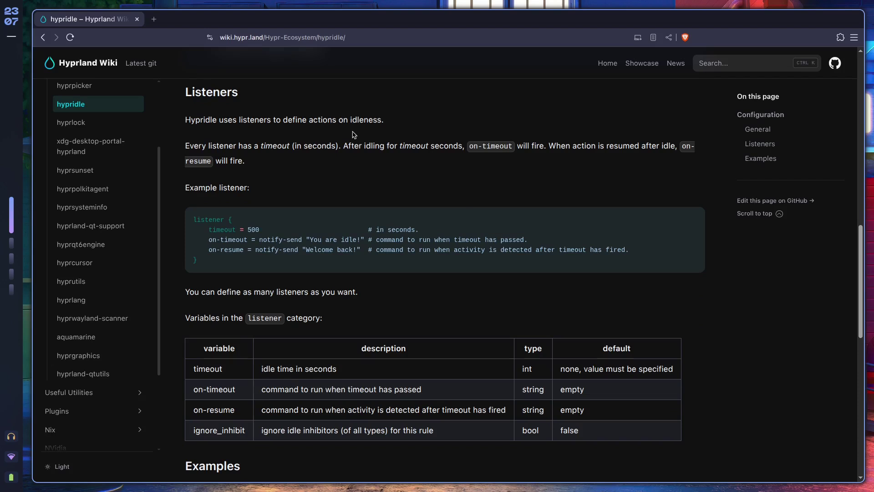
pyautogui.moveTo(232, 93); pyautogui.dragTo(192, 93)
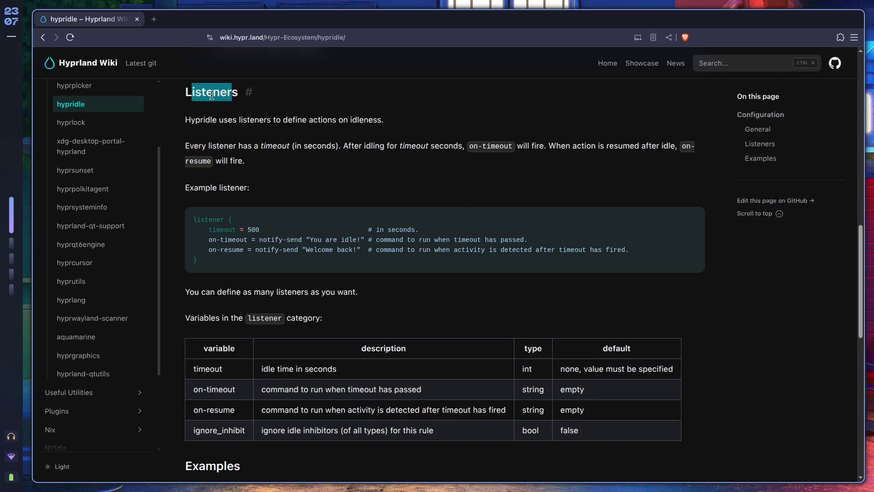
pyautogui.click(281, 159)
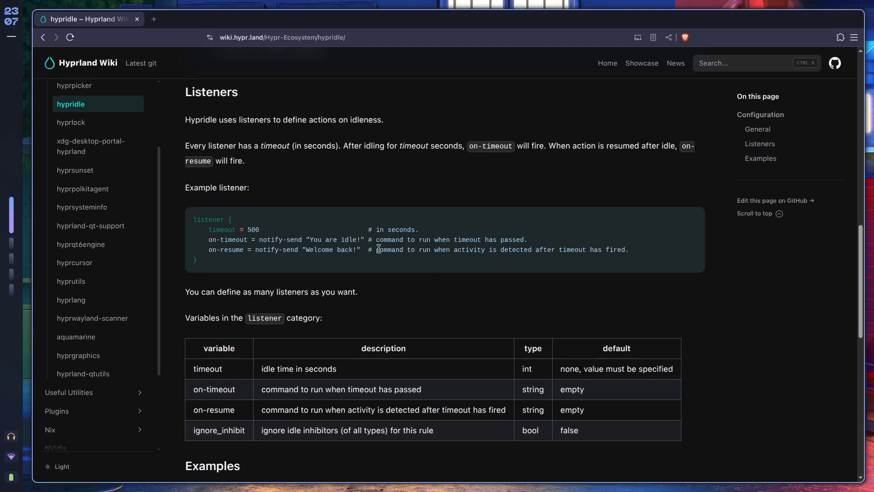
# Examine the listener variables table, focusing on the timeout and ignore_inhibit descriptions.
pyautogui.scroll(-3, 257, 225)
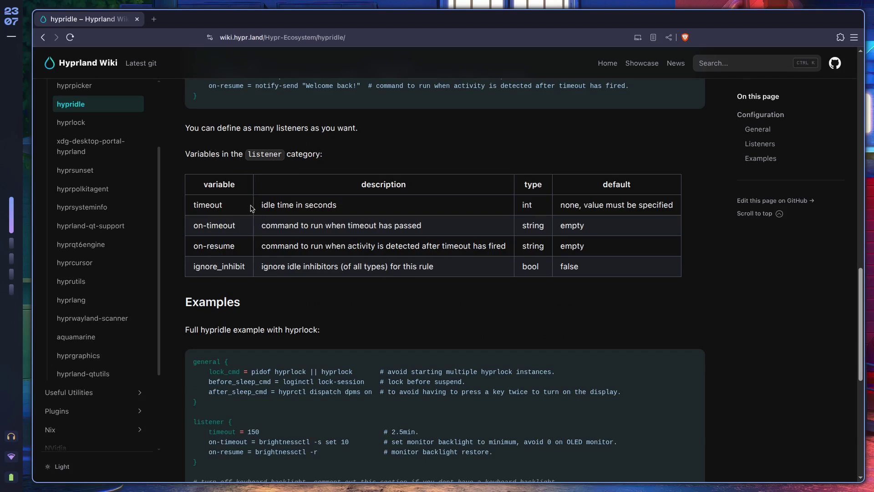
pyautogui.moveTo(263, 205); pyautogui.dragTo(325, 205)
pyautogui.click(293, 236)
pyautogui.moveTo(191, 267); pyautogui.dragTo(373, 269)
pyautogui.click(282, 279)
pyautogui.click(320, 264)
pyautogui.moveTo(262, 269); pyautogui.dragTo(403, 273)
pyautogui.click(379, 262)
pyautogui.moveTo(193, 270)
pyautogui.mouseDown()
pyautogui.moveTo(246, 269)
pyautogui.moveTo(193, 267)
pyautogui.mouseUp()
pyautogui.click(203, 277)
pyautogui.click(373, 260)
# Skim the full hypridle example with hyprlock in the Examples section and enlarge the page to 133%.
pyautogui.scroll(-3, 460, 245)
pyautogui.scroll(-4, 458, 237)
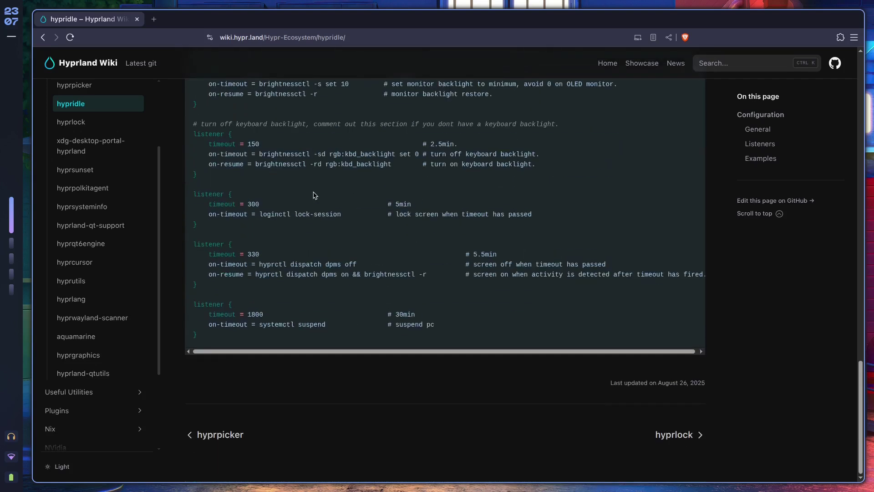
pyautogui.scroll(5, 364, 169)
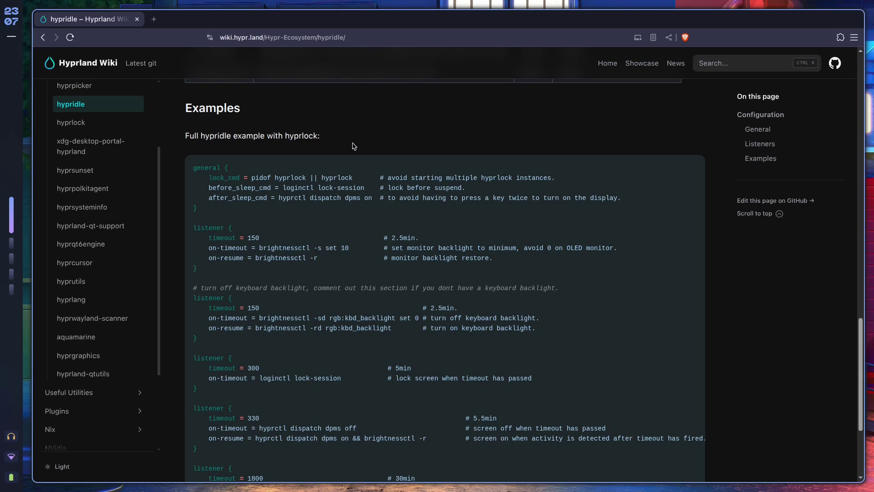
pyautogui.hotkey('ctrl', '+')
pyautogui.hotkey('ctrl', '+')
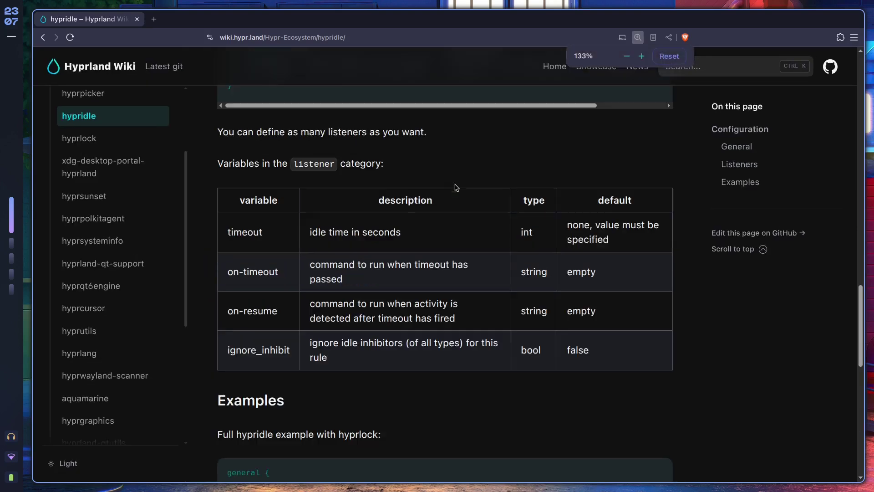
pyautogui.scroll(-5, 370, 207)
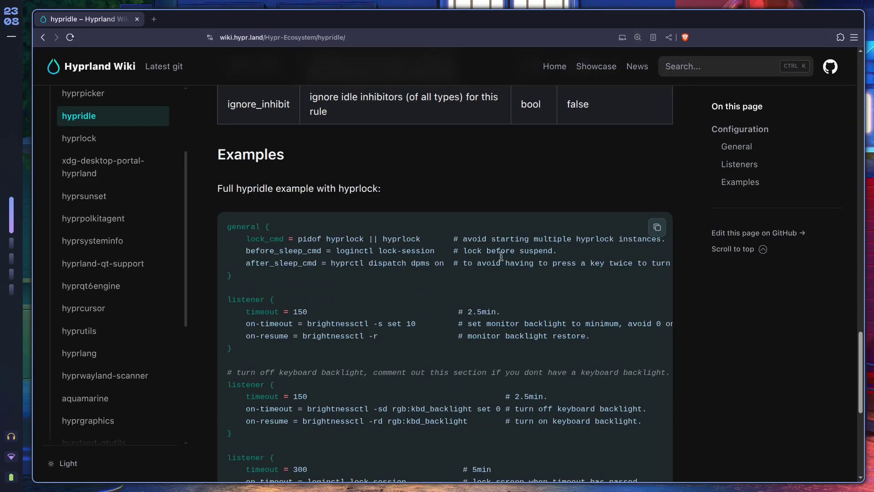
# Switch to hypridle.conf in the terminal editor, enlarge its text and look over the general and listener blocks.
pyautogui.press('super+2')
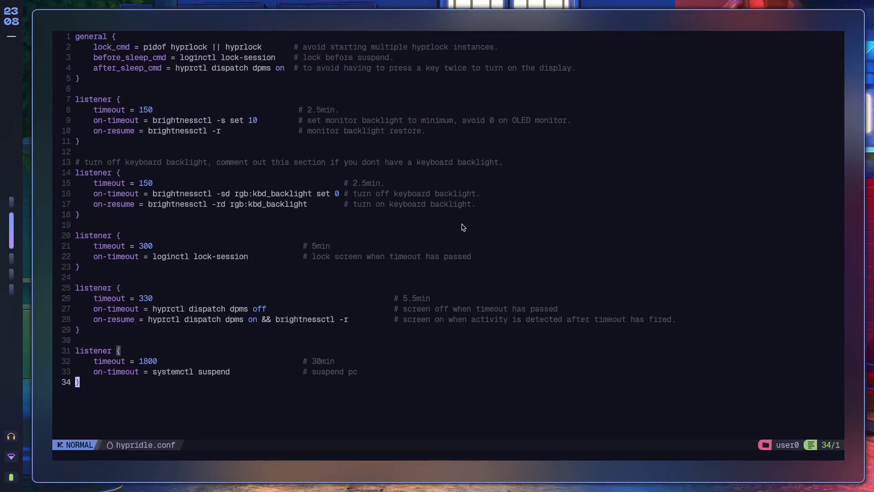
pyautogui.hotkey('ctrl', '+')
pyautogui.hotkey('ctrl', '+')
pyautogui.scroll(1, 394, 189)
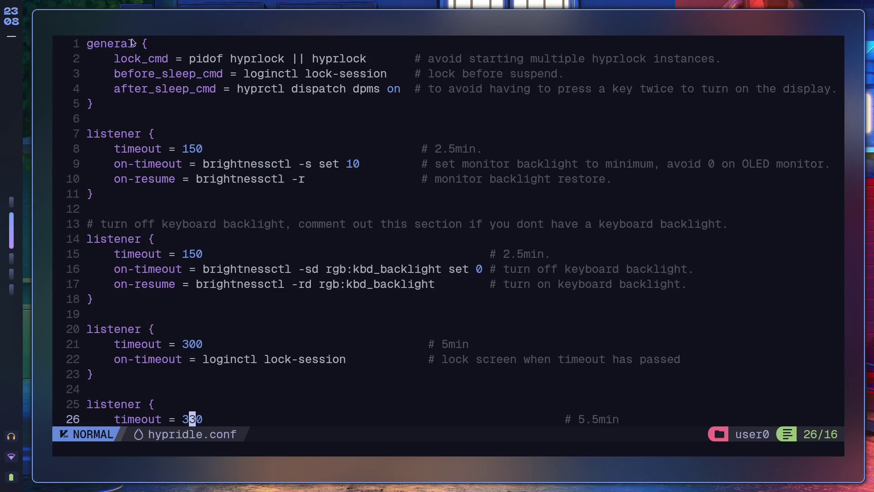
pyautogui.moveTo(122, 105); pyautogui.dragTo(88, 44)
pyautogui.click(172, 108)
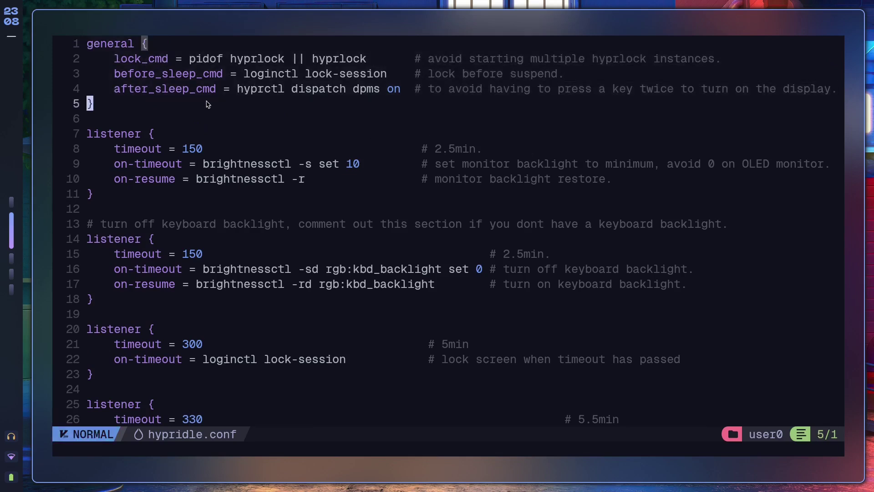
pyautogui.scroll(-8, 295, 185)
pyautogui.scroll(8, 293, 185)
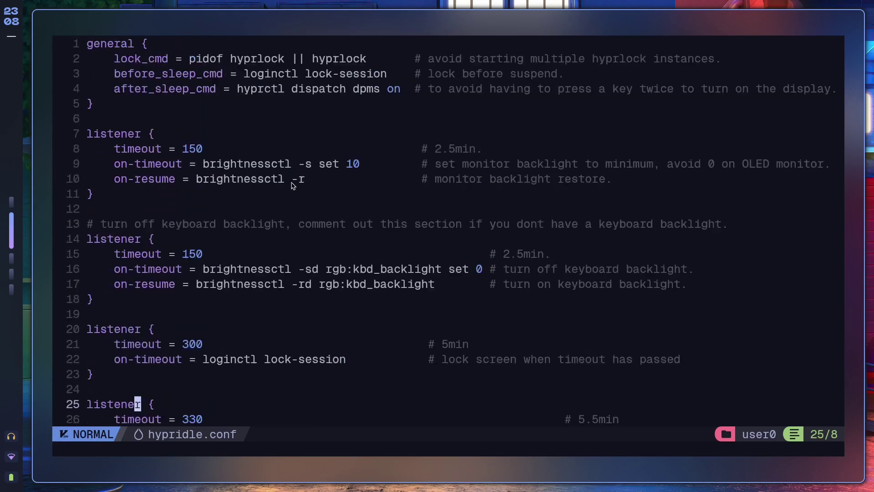
pyautogui.moveTo(91, 133); pyautogui.dragTo(168, 238)
pyautogui.click(254, 195)
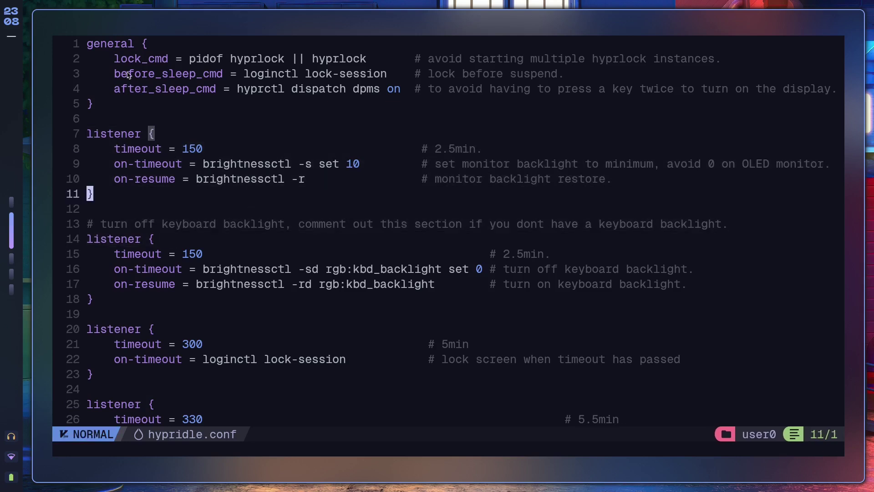
# Examine the lock_cmd line in the general block, including pidof hyprlock, the || operator and the hyprlock fallback.
pyautogui.moveTo(117, 64); pyautogui.dragTo(229, 65)
pyautogui.click(254, 67)
pyautogui.click(298, 62)
pyautogui.click(301, 63)
pyautogui.moveTo(191, 63); pyautogui.dragTo(365, 65)
pyautogui.click(220, 65)
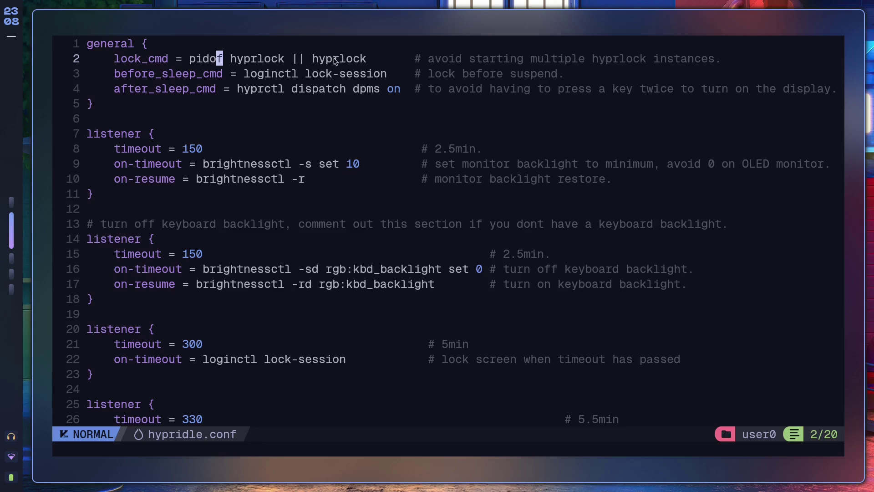
pyautogui.moveTo(365, 59)
pyautogui.mouseDown()
pyautogui.moveTo(194, 59)
pyautogui.moveTo(363, 64)
pyautogui.mouseUp()
pyautogui.click(238, 61)
pyautogui.click(282, 73)
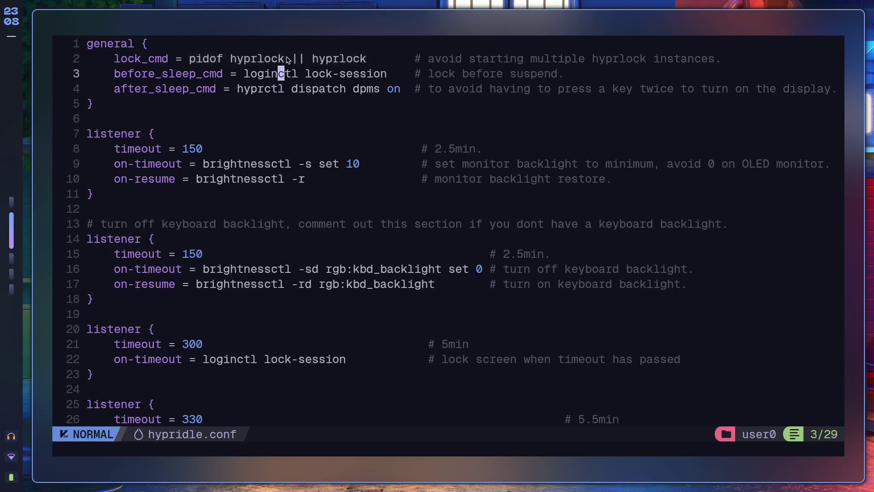
pyautogui.moveTo(295, 59); pyautogui.dragTo(296, 60)
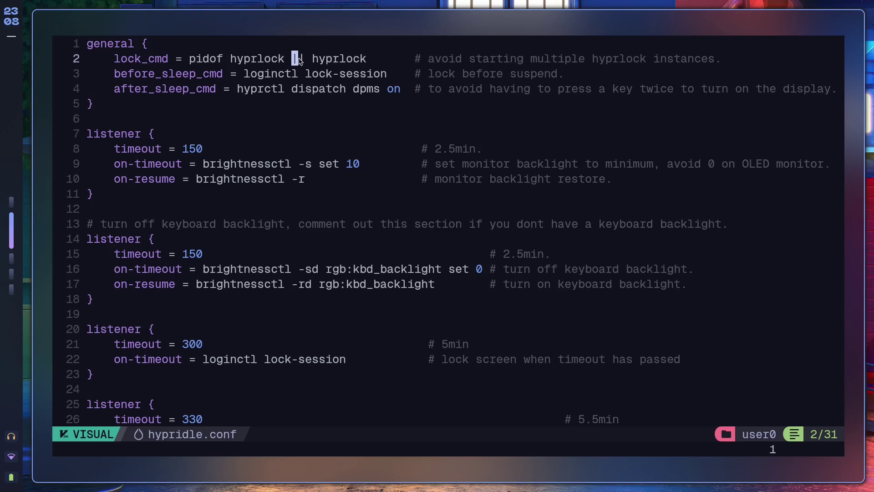
pyautogui.moveTo(314, 61); pyautogui.dragTo(364, 62)
pyautogui.click(320, 83)
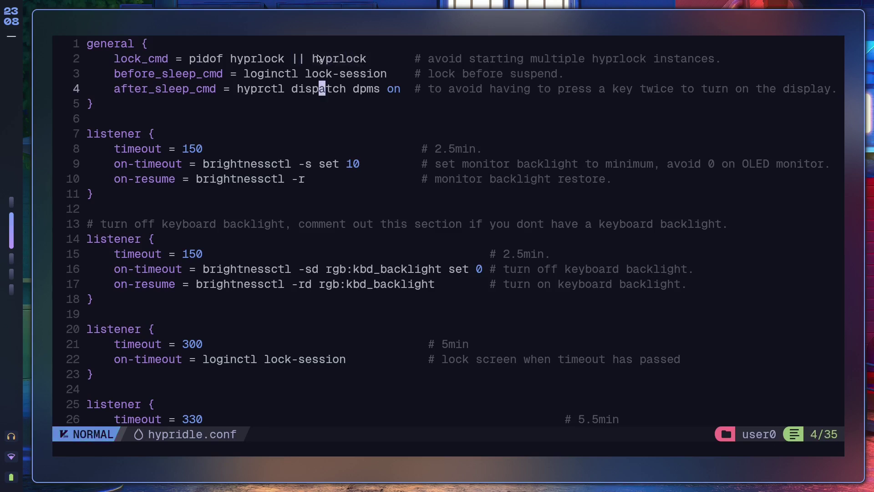
# Open a new terminal beside the editor and check for a running instance with "pidof hyprlock".
pyautogui.press('super+Return')
pyautogui.write('pidof hyprlock')
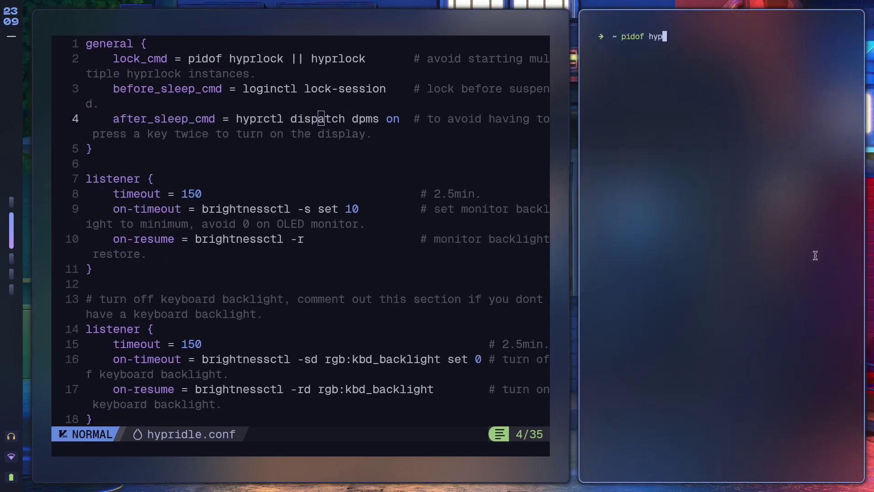
pyautogui.press('Return')
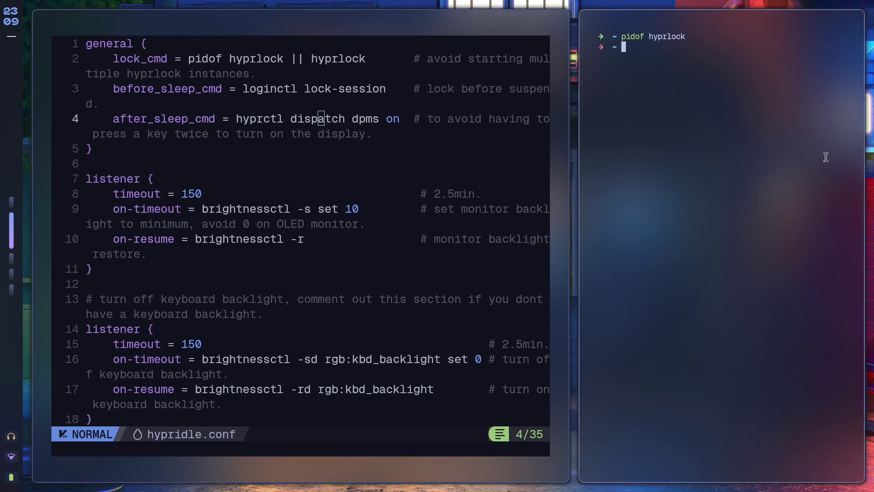
# Open and dismiss the application launcher several times to demonstrate its toggle behaviour.
pyautogui.press('super+r')
pyautogui.press('Escape')
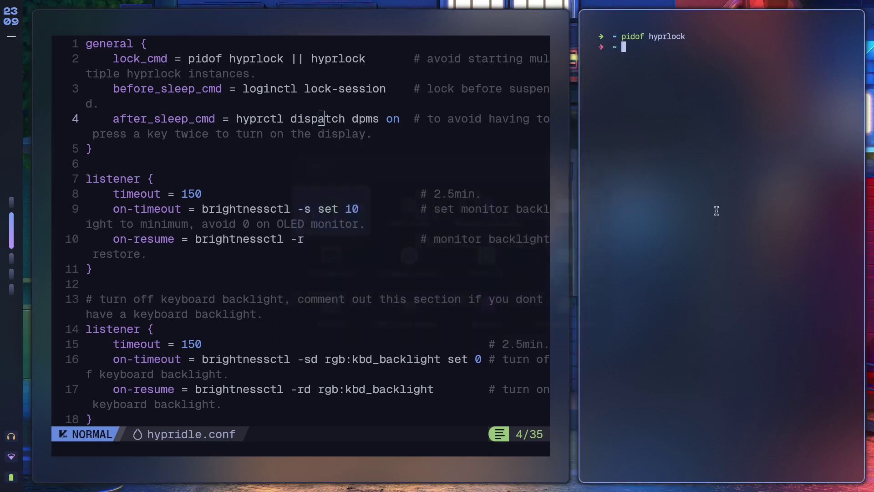
pyautogui.press('super+r')
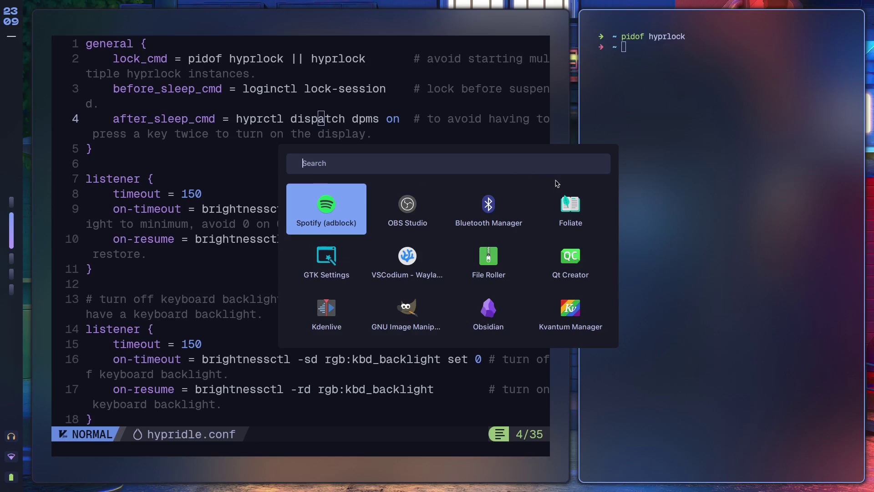
pyautogui.press('Escape')
pyautogui.press('super+r')
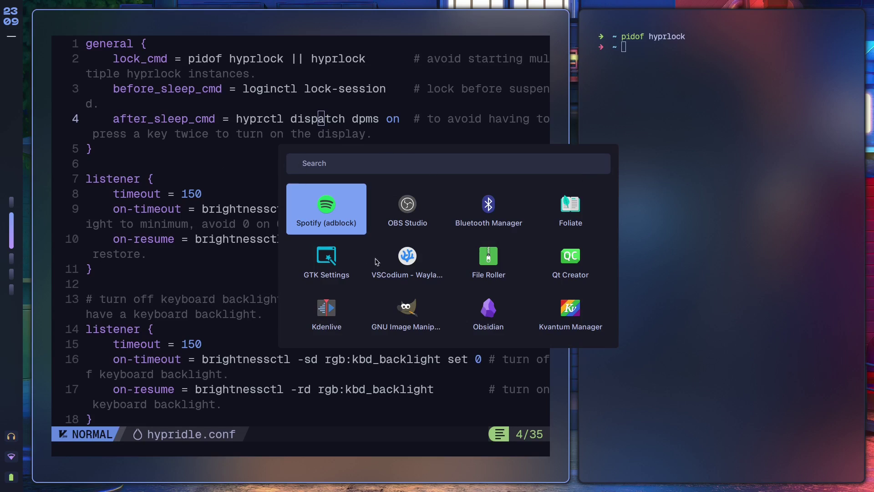
pyautogui.press('Escape')
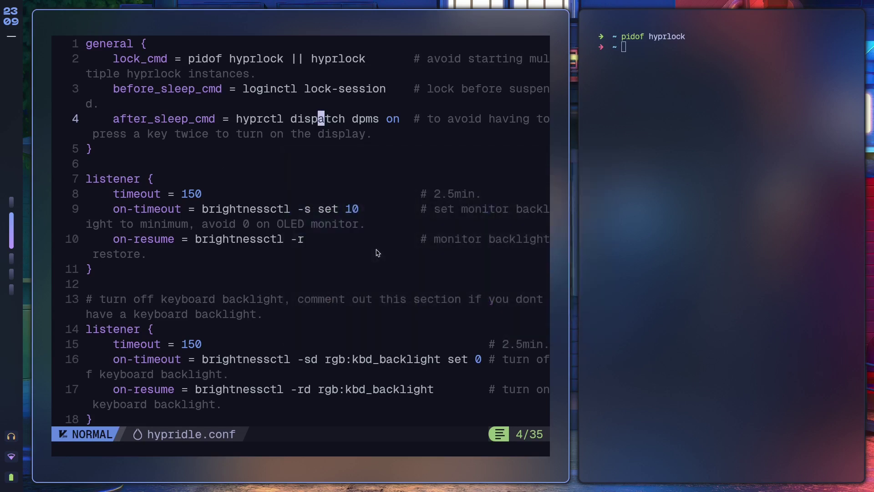
pyautogui.press('super')
pyautogui.press('Escape')
# Run "pkill rofi || rofi -show drun" in the terminal beside the editor and dismiss the launcher.
pyautogui.moveTo(191, 60); pyautogui.dragTo(771, 178)
pyautogui.write('pk')
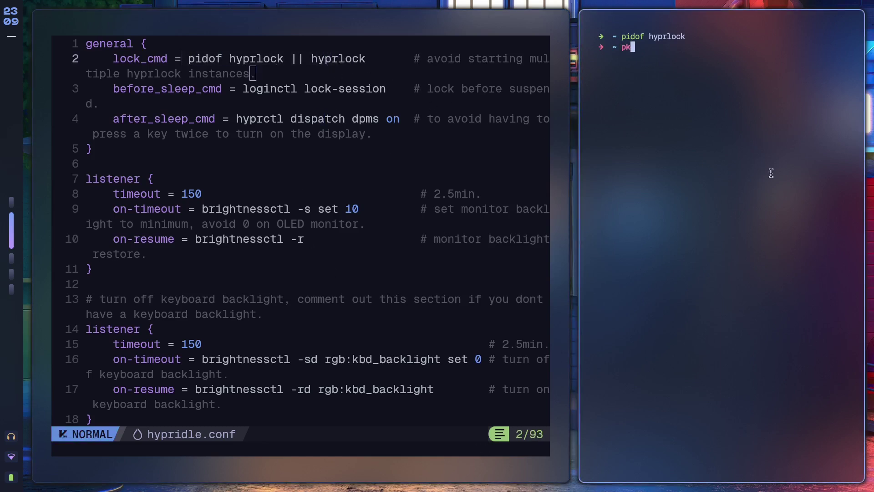
pyautogui.write('ill rofi || rofi -show drun')
pyautogui.press('Return')
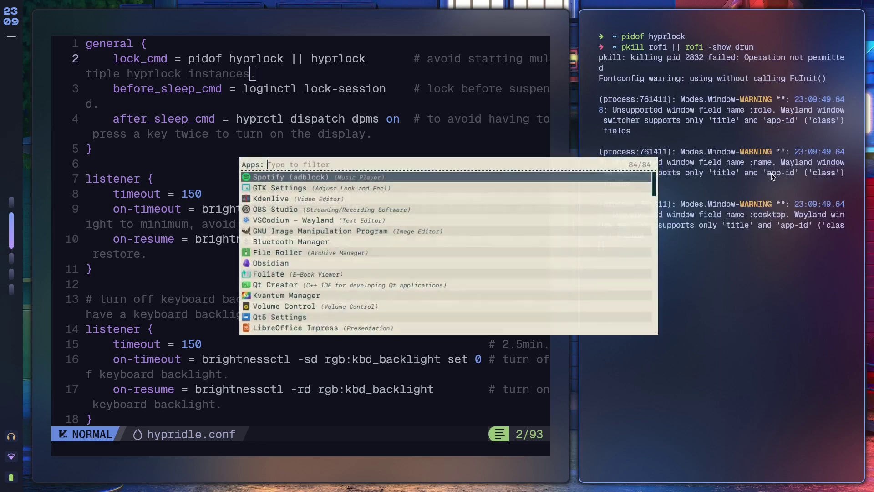
pyautogui.press('Escape')
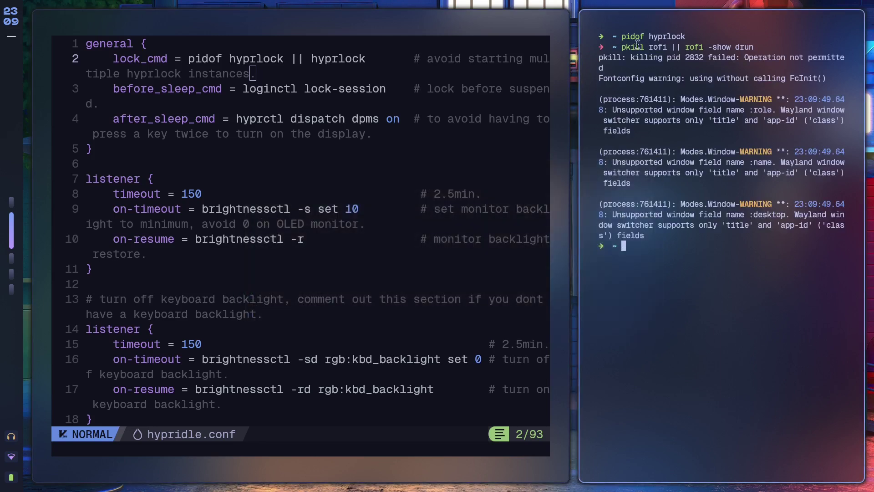
# Examine the pkill rofi || rofi -show drun command in the terminal, and open and dismiss the application launcher once.
pyautogui.moveTo(619, 46); pyautogui.dragTo(748, 43)
pyautogui.click(727, 145)
pyautogui.press('super+d')
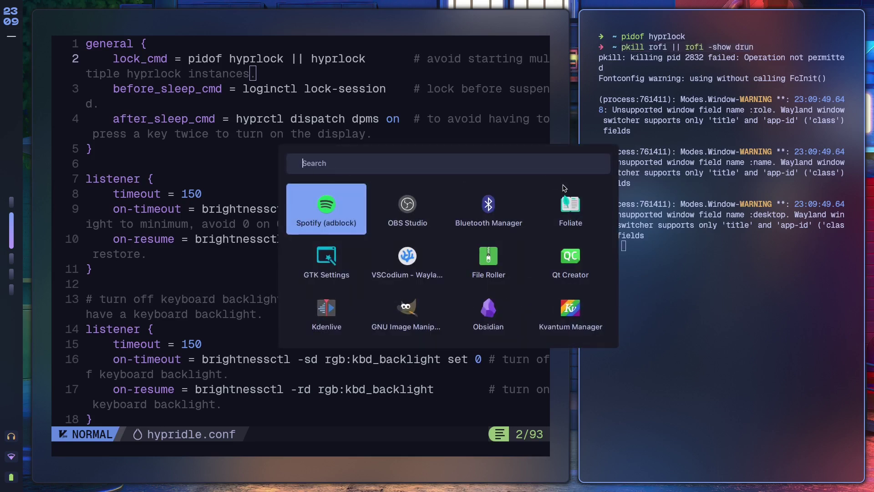
pyautogui.press('Escape')
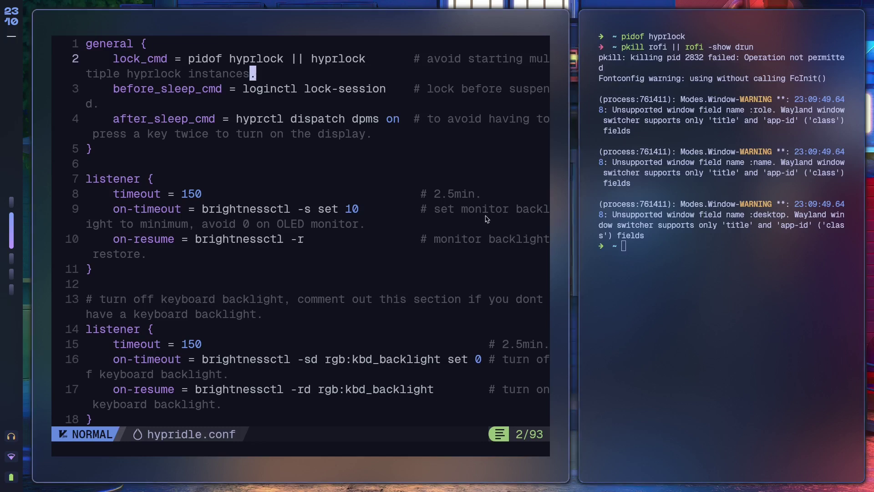
# Widen the editor window and examine the before_sleep_cmd and after_sleep_cmd lines in the general block.
pyautogui.moveTo(303, 101); pyautogui.dragTo(566, 218)
pyautogui.click(158, 103)
pyautogui.moveTo(240, 88); pyautogui.dragTo(406, 95)
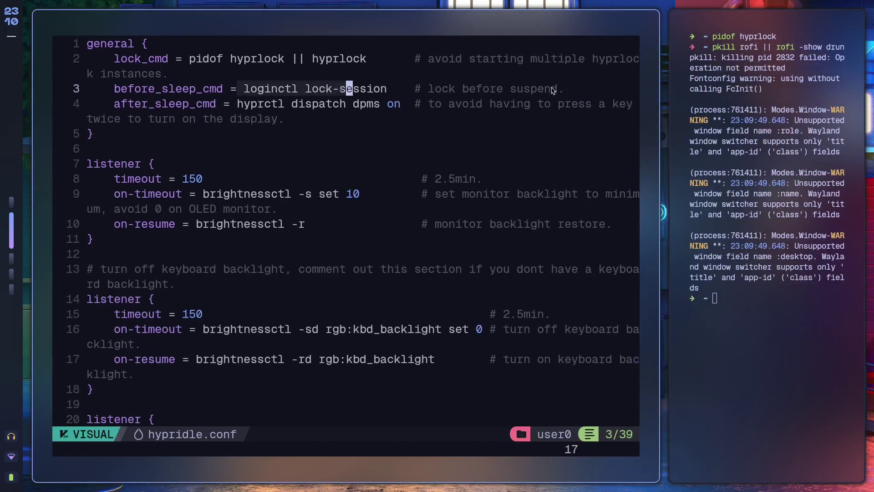
pyautogui.moveTo(424, 115); pyautogui.dragTo(91, 107)
pyautogui.click(199, 118)
pyautogui.moveTo(307, 129); pyautogui.dragTo(73, 108)
pyautogui.click(417, 129)
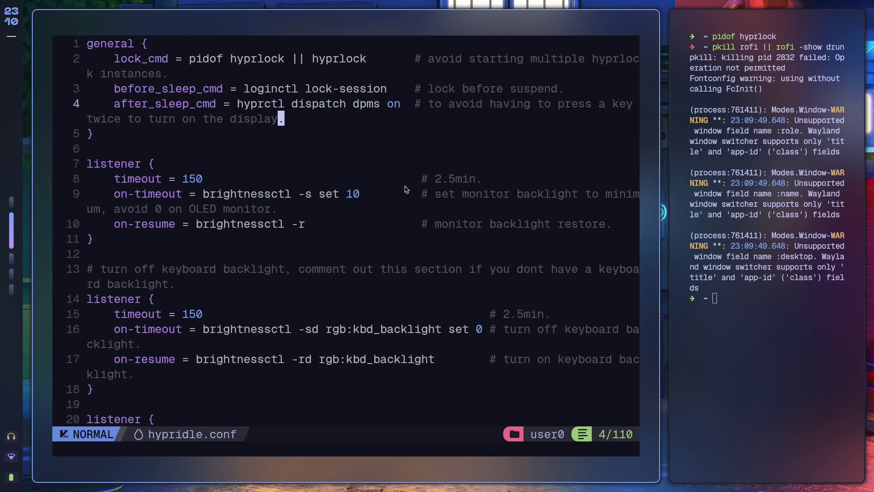
# Skim the listener blocks in hypridle.conf and examine the timeout line of the first listener.
pyautogui.scroll(-3, 136, 150)
pyautogui.scroll(3, 182, 141)
pyautogui.scroll(-4, 251, 132)
pyautogui.scroll(4, 306, 124)
pyautogui.click(194, 189)
pyautogui.click(212, 178)
pyautogui.moveTo(213, 179); pyautogui.dragTo(171, 179)
pyautogui.click(226, 178)
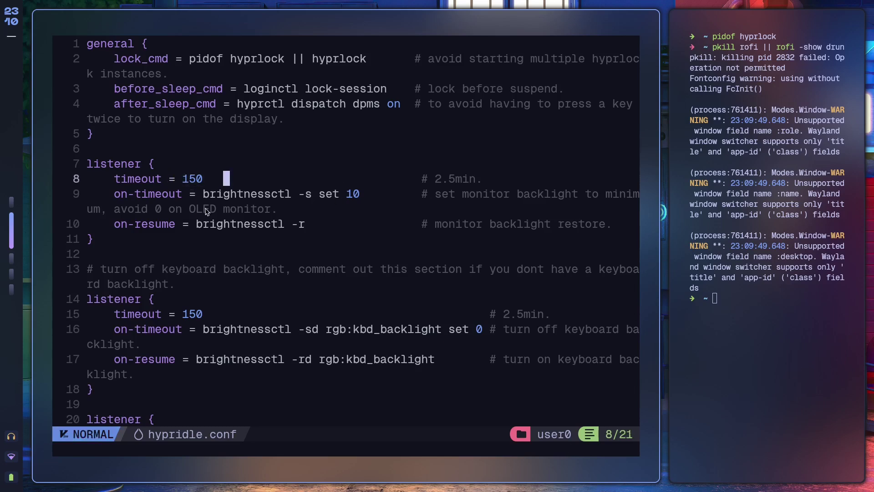
# Examine the on-timeout and on-resume brightnessctl commands in the first listener block.
pyautogui.moveTo(117, 197); pyautogui.dragTo(171, 195)
pyautogui.click(228, 194)
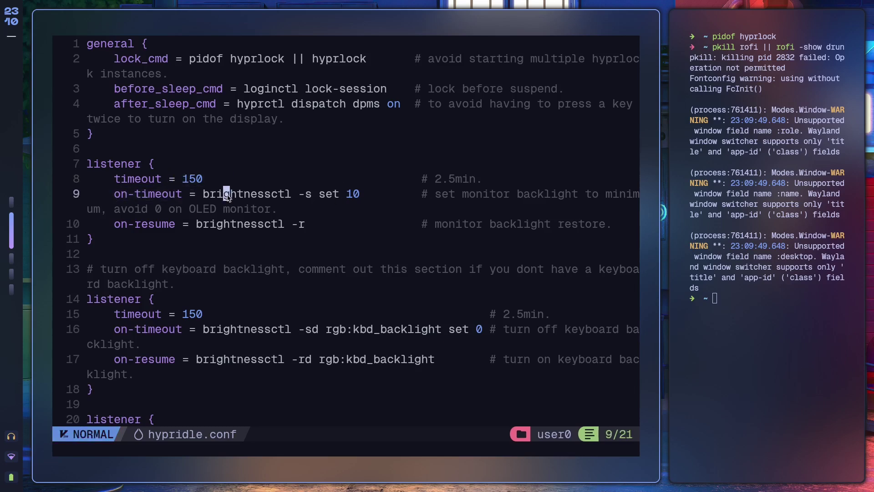
pyautogui.moveTo(367, 200); pyautogui.dragTo(199, 197)
pyautogui.click(241, 198)
pyautogui.click(302, 223)
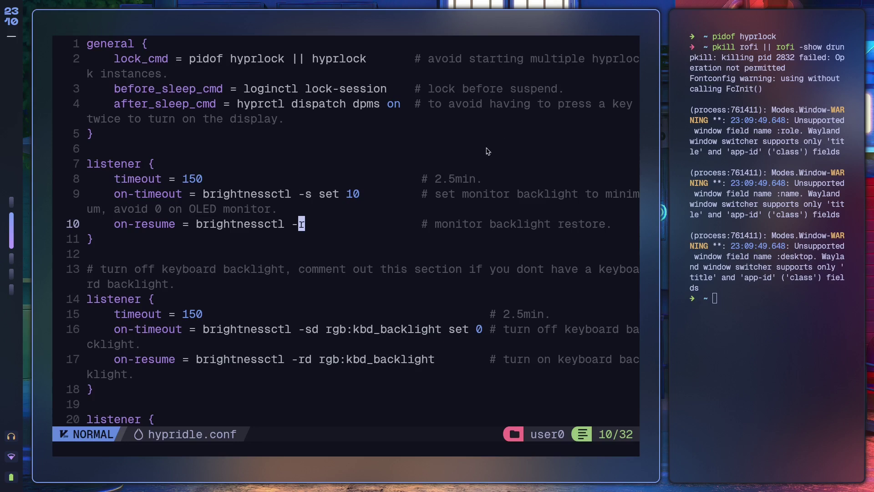
pyautogui.click(136, 240)
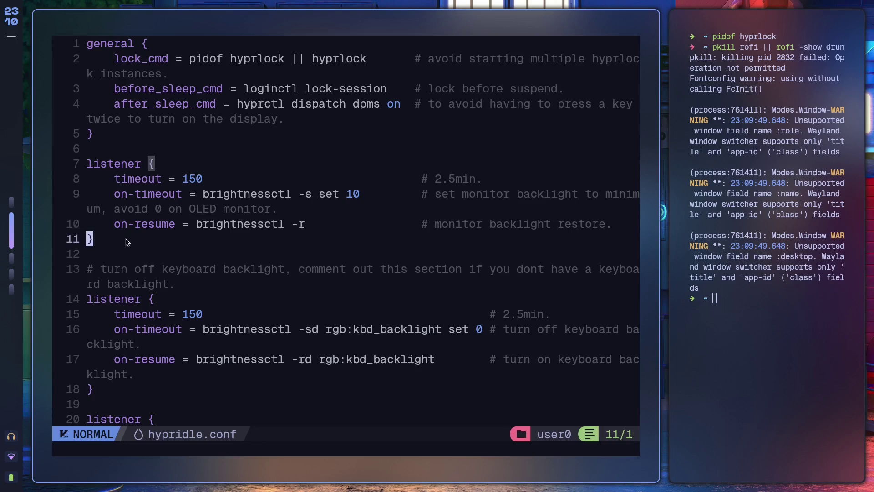
pyautogui.moveTo(303, 225); pyautogui.dragTo(155, 224)
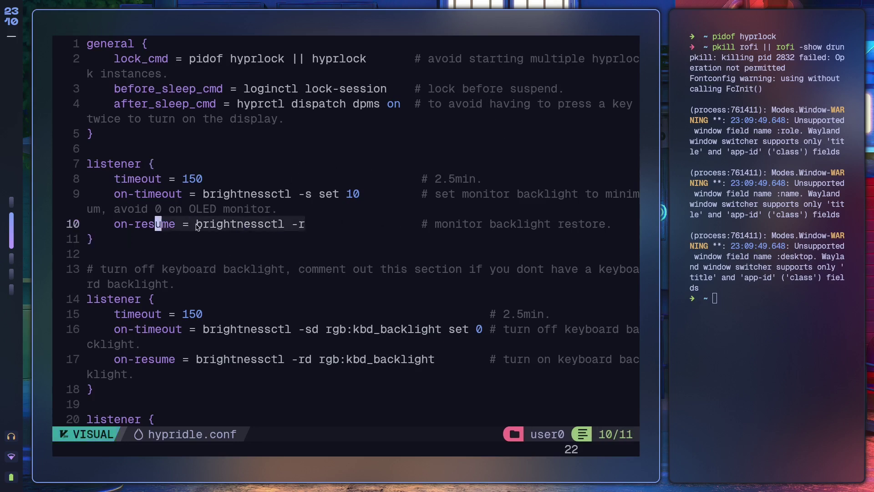
pyautogui.click(302, 225)
# Examine the keyboard backlight listener, including its on-timeout and on-resume commands.
pyautogui.scroll(-4, 233, 182)
pyautogui.moveTo(222, 218); pyautogui.dragTo(84, 116)
pyautogui.click(156, 149)
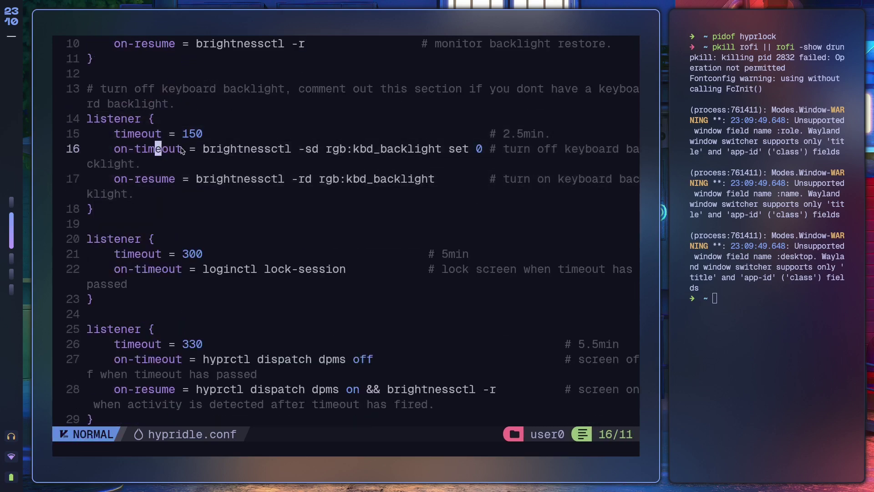
pyautogui.moveTo(188, 149); pyautogui.dragTo(97, 149)
pyautogui.moveTo(127, 188); pyautogui.dragTo(185, 178)
pyautogui.click(317, 178)
pyautogui.scroll(-3, 426, 174)
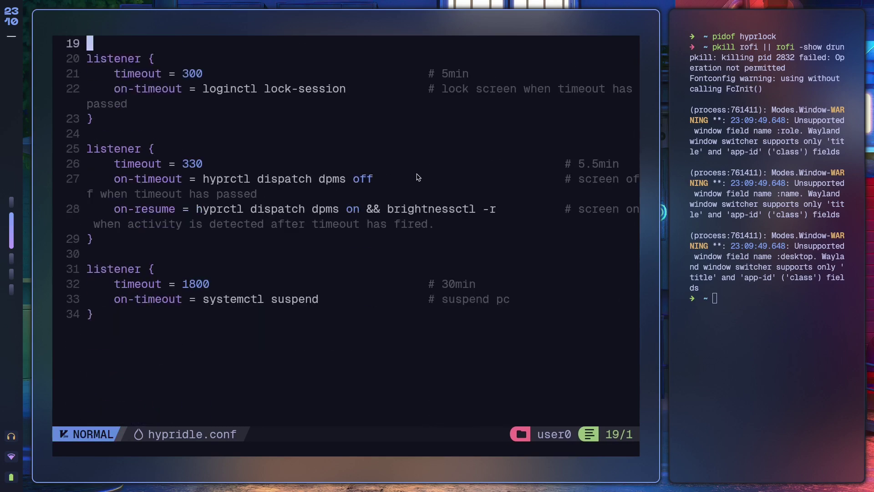
# Examine the remaining listeners that lock the session, switch the display off with dpms, and suspend the system.
pyautogui.scroll(1, 219, 157)
pyautogui.moveTo(349, 176); pyautogui.dragTo(172, 164)
pyautogui.click(172, 164)
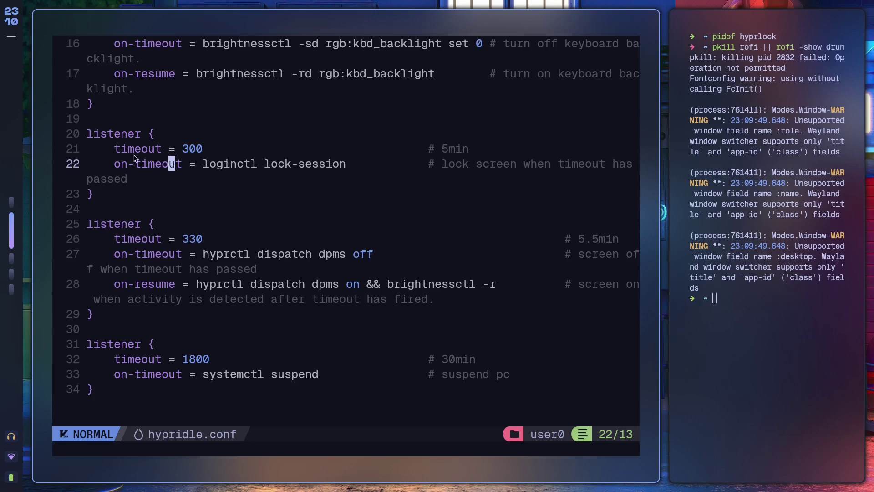
pyautogui.scroll(-2, 238, 229)
pyautogui.moveTo(323, 204); pyautogui.dragTo(86, 180)
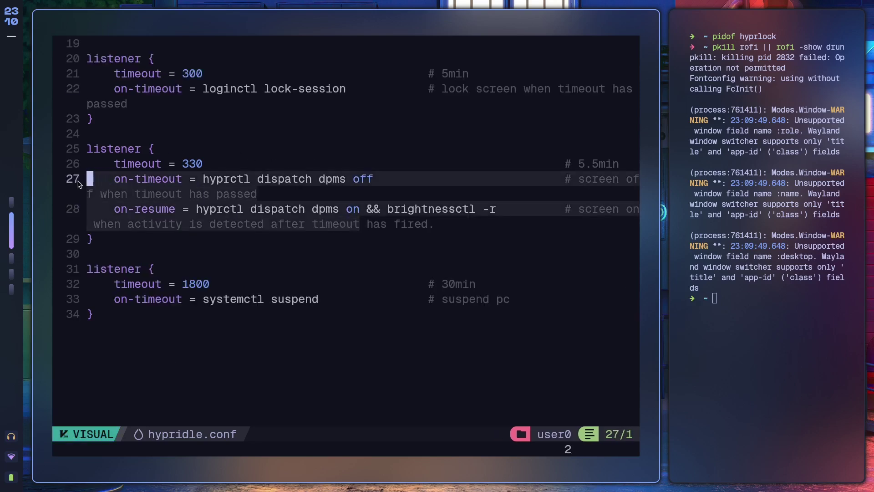
pyautogui.click(166, 196)
pyautogui.click(182, 338)
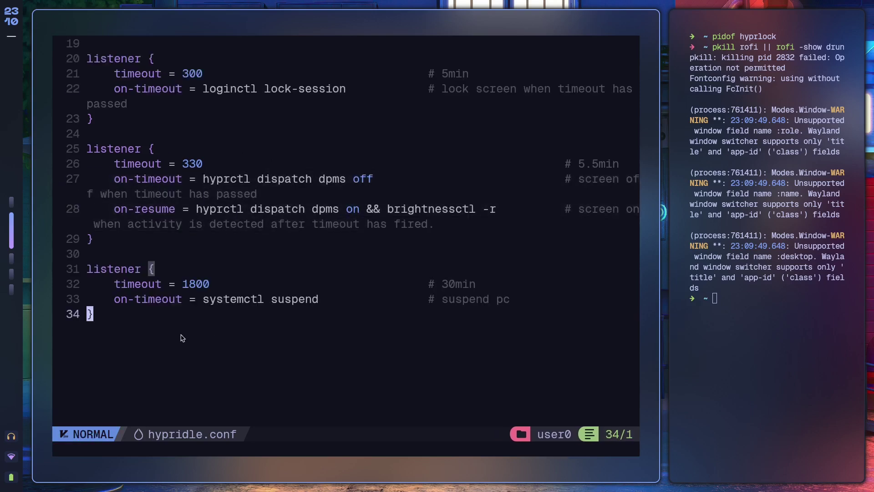
pyautogui.scroll(-1, 398, 217)
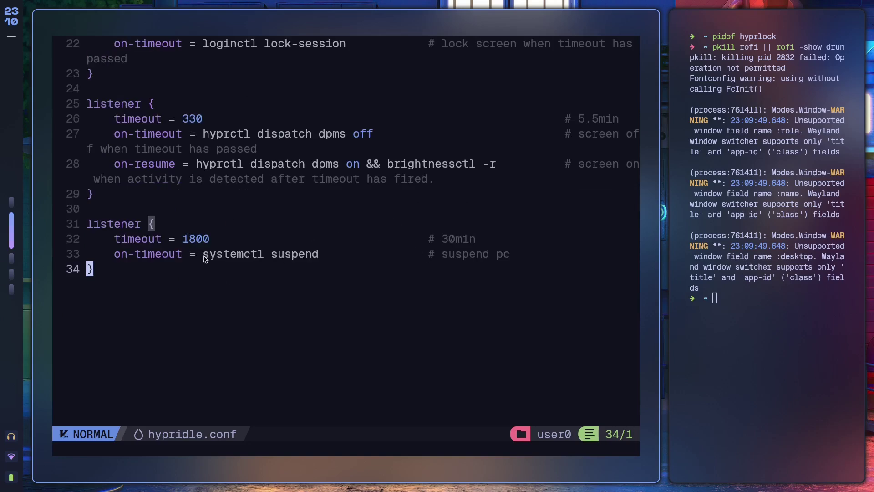
pyautogui.moveTo(182, 244); pyautogui.dragTo(207, 242)
pyautogui.click(237, 293)
# Close the terminal beside the editor and review the start of the hypridle wiki page in the browser.
pyautogui.press('super+q')
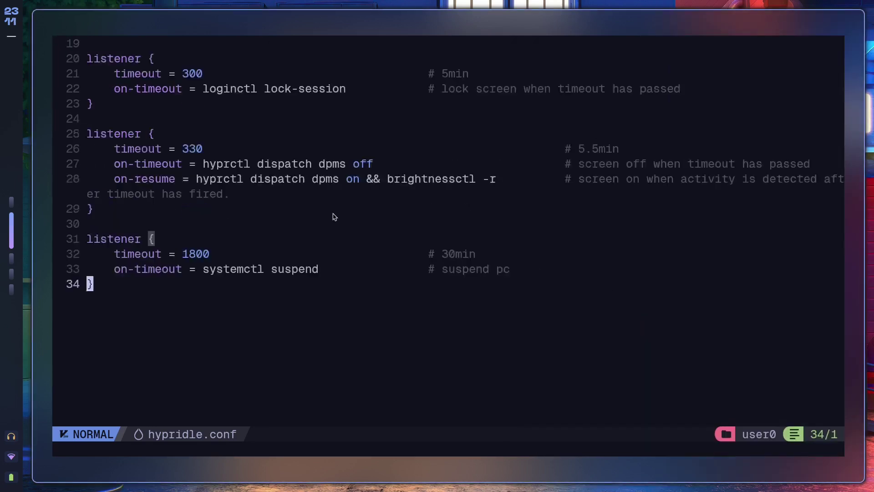
pyautogui.scroll(6, 334, 217)
pyautogui.press('super+1')
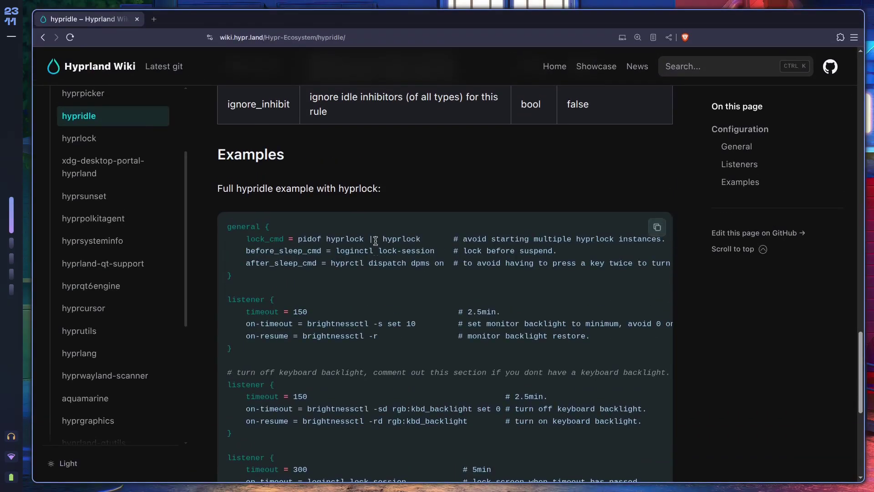
pyautogui.scroll(15, 377, 237)
pyautogui.scroll(-3, 377, 237)
pyautogui.scroll(3, 377, 190)
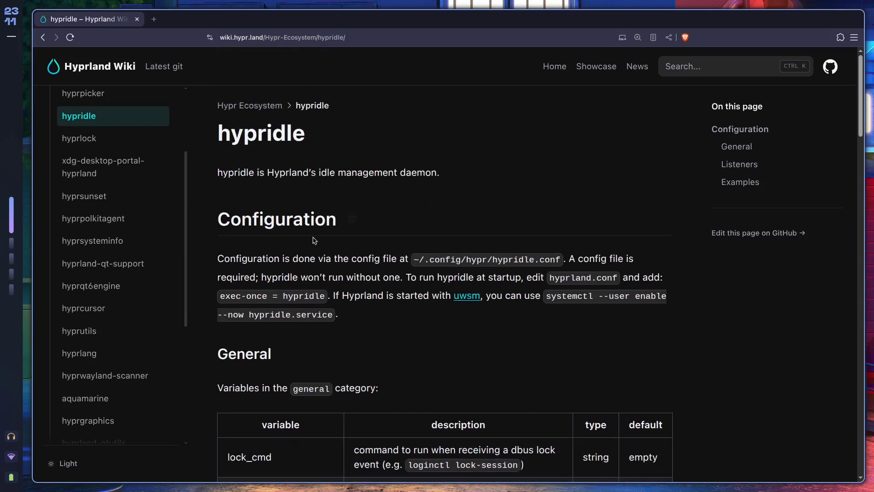
# On an empty workspace, switch the desktop theme to rose-pine and then to noir.
pyautogui.press('super+3')
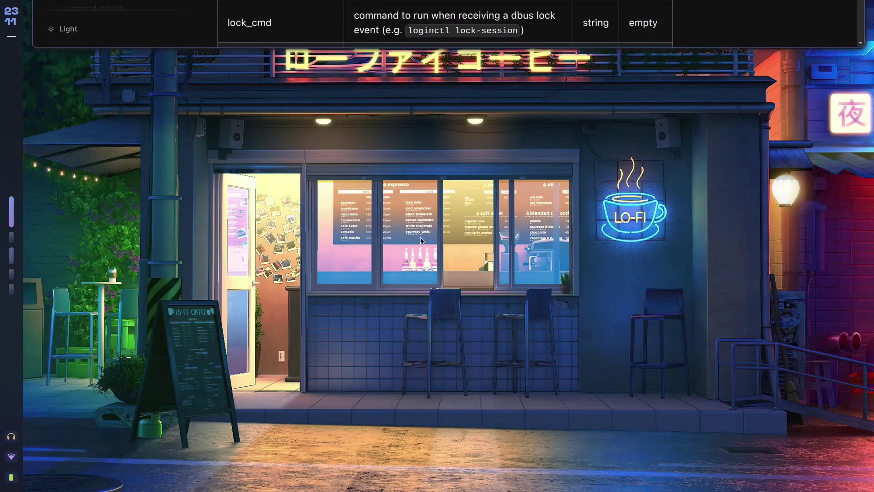
pyautogui.press('super+t')
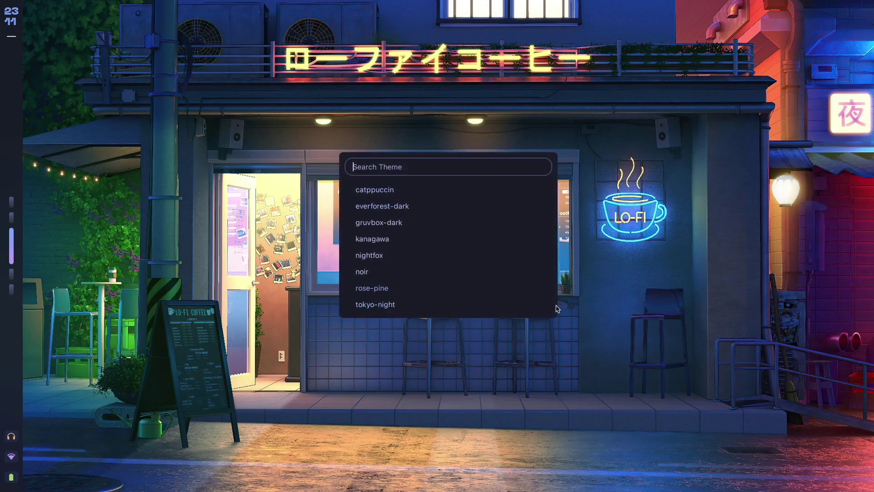
pyautogui.click(511, 271)
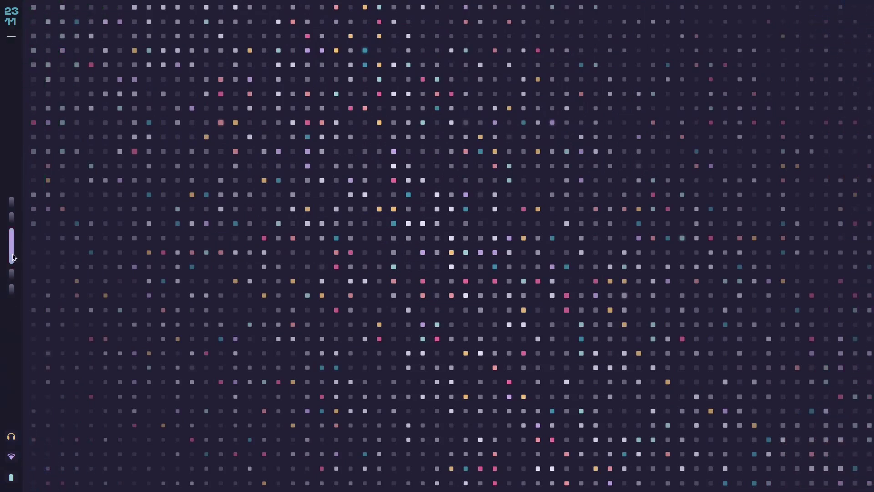
pyautogui.press('super+t')
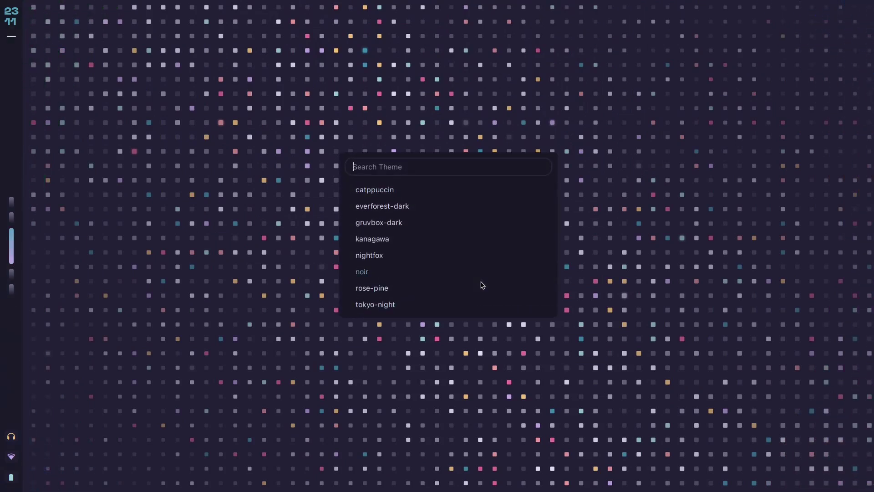
pyautogui.click(482, 285)
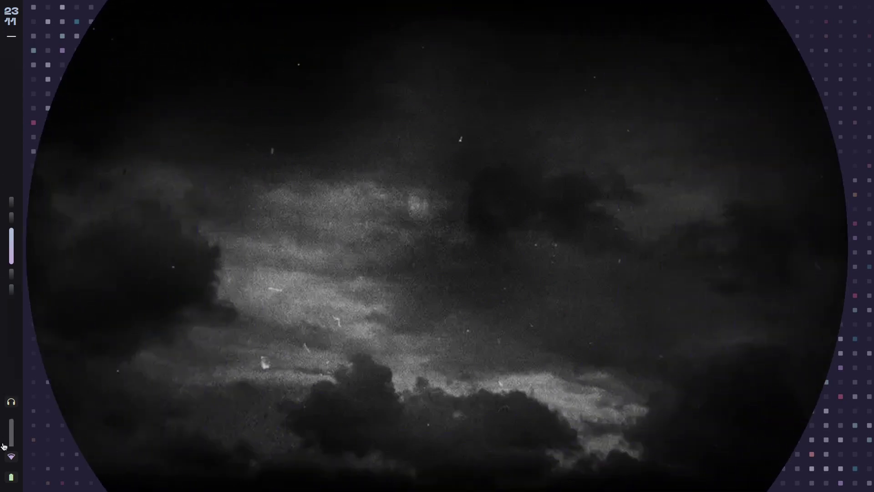
# Open the power menu with its shutdown, logout, sleep and lock options, and dismiss it.
pyautogui.click(11, 436)
pyautogui.press('super+q')
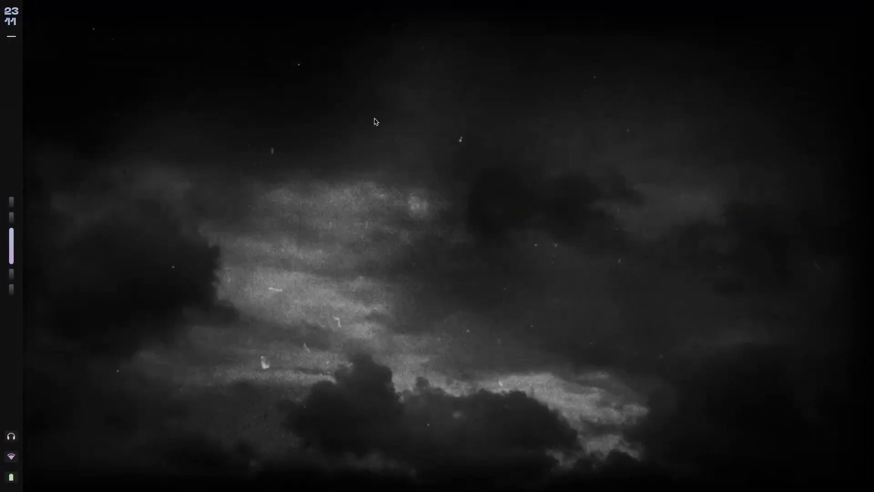
pyautogui.press('super+Escape')
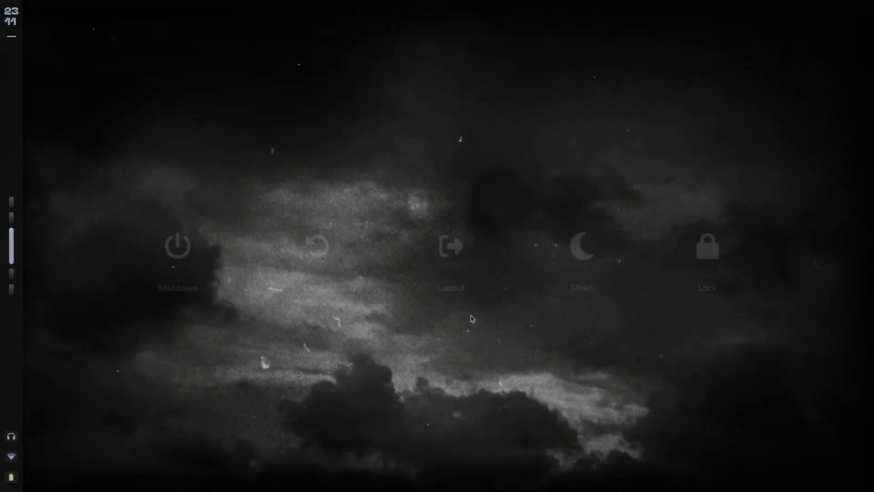
pyautogui.click(472, 272)
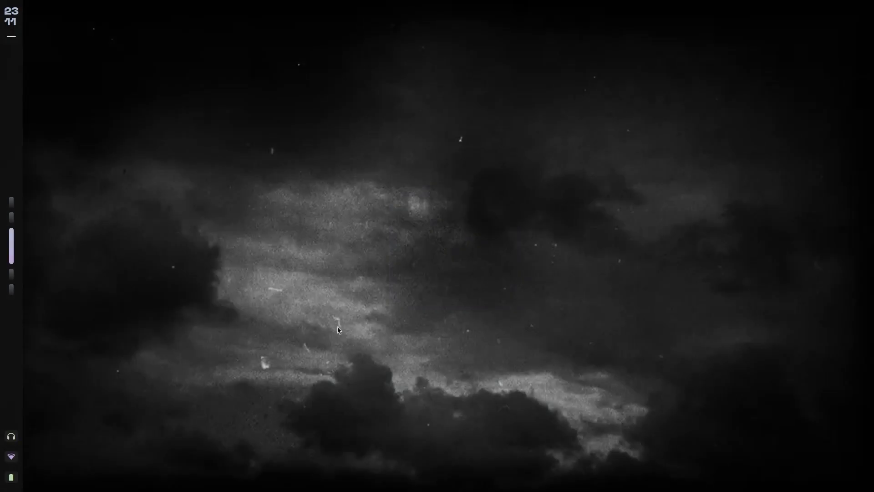
# Enter the account password to unlock the session.
pyautogui.write('***')
pyautogui.press('Return')
# Switch the desktop theme back to the one with the lo-fi coffee shop wallpaper.
pyautogui.press('super+shift+t')
pyautogui.press('Up')
pyautogui.press('Return')
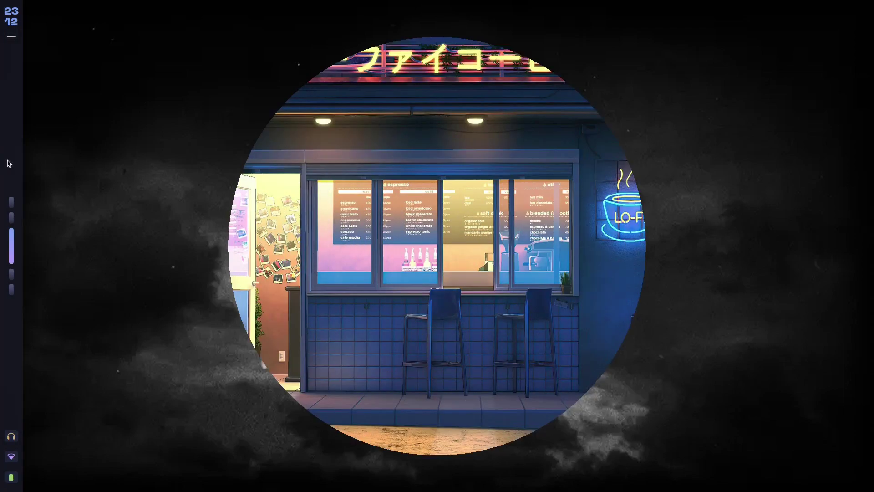